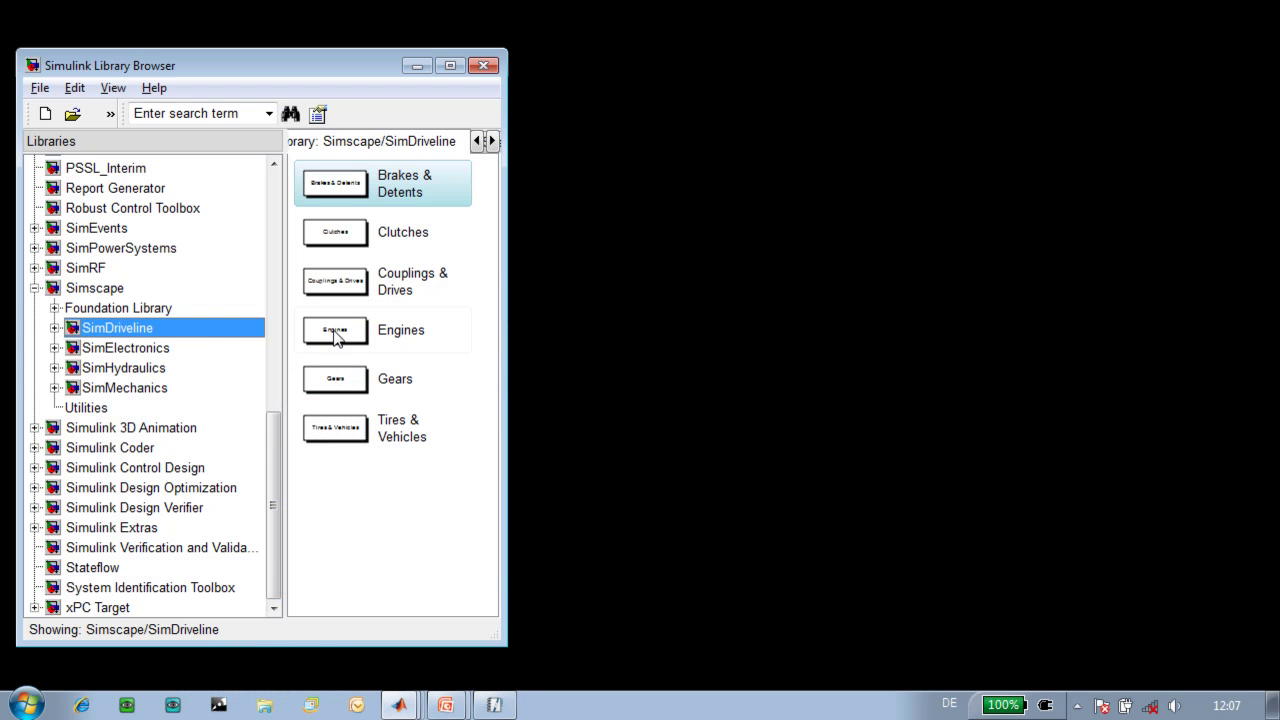
# Step: Create a new blank model, enlarge its window and add a Unidirectional Clutch from SimDriveline
pyautogui.click(45, 113)
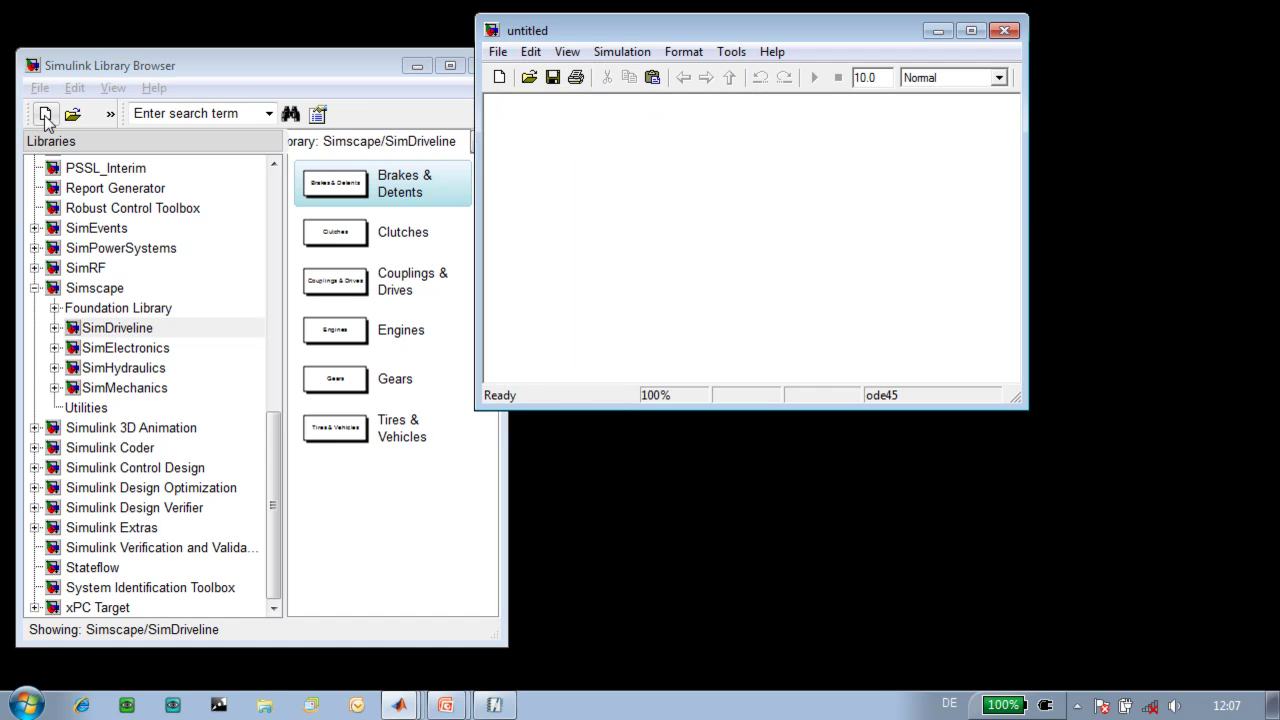
pyautogui.moveTo(1028, 204); pyautogui.dragTo(1268, 204)
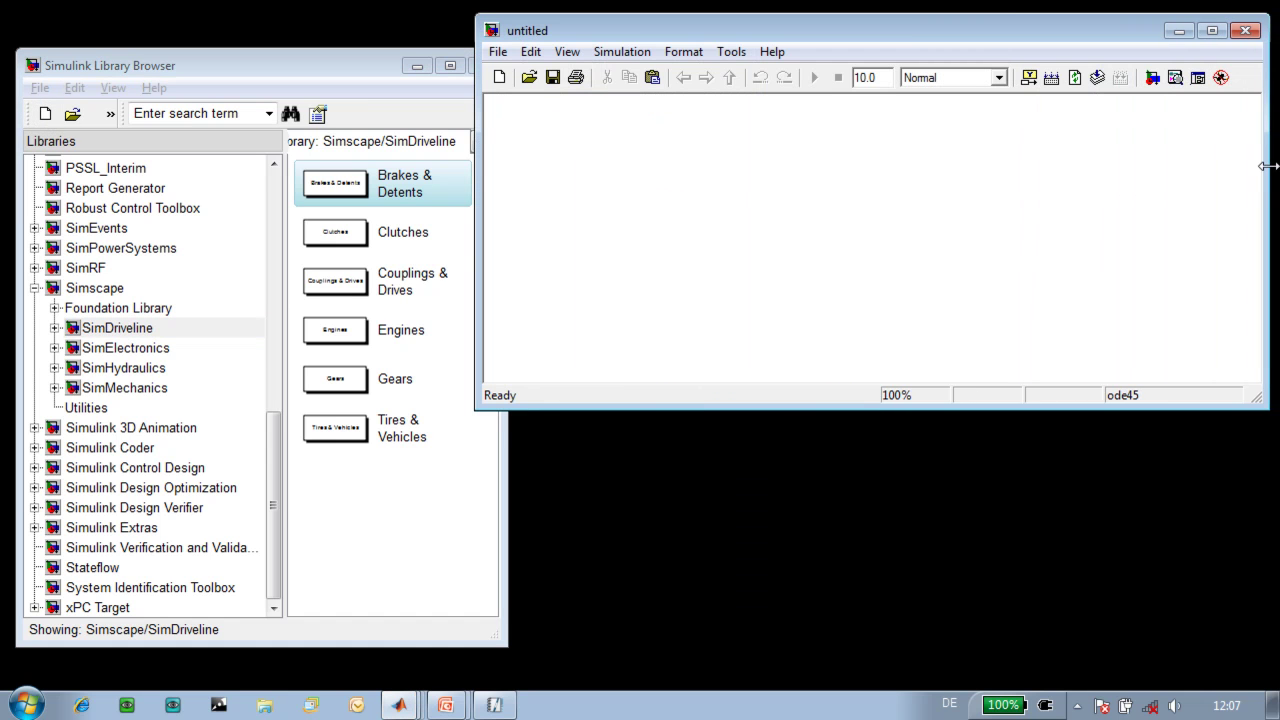
pyautogui.click(55, 328)
pyautogui.click(98, 370)
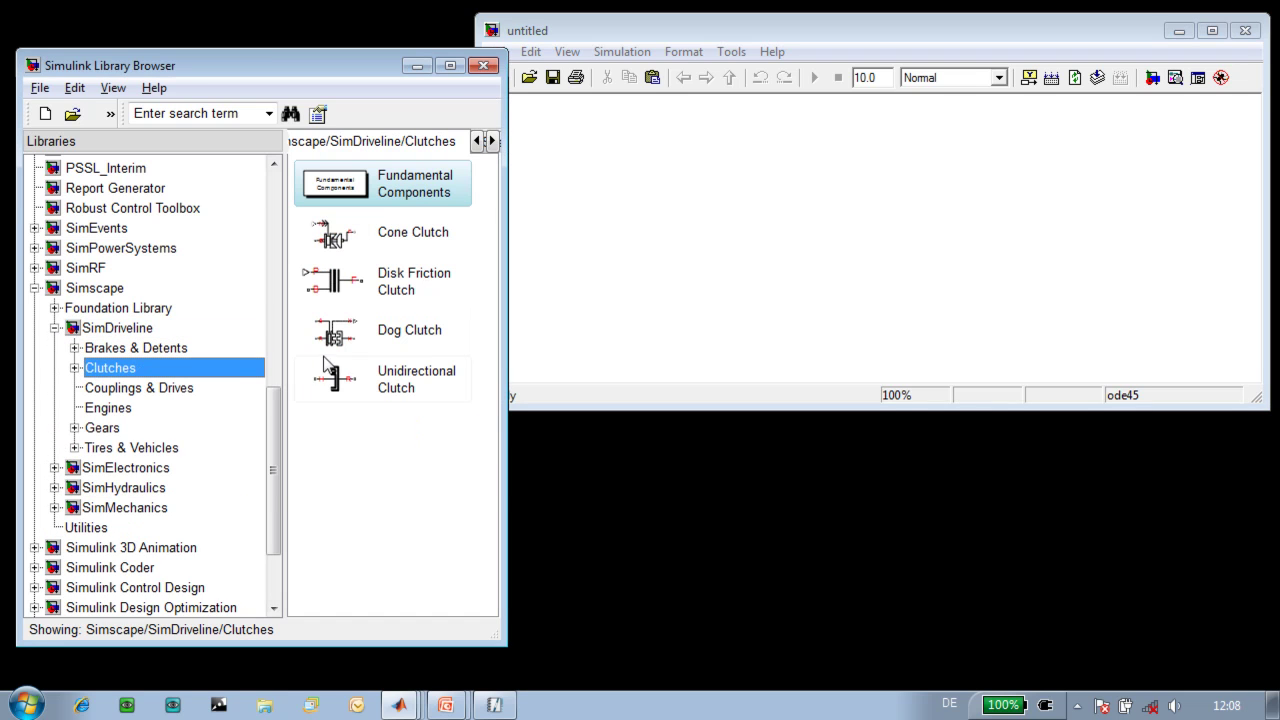
pyautogui.moveTo(338, 377); pyautogui.dragTo(713, 190)
# Step: Add an Ideal Angular Velocity Source, rotated to face the clutch
pyautogui.click(55, 308)
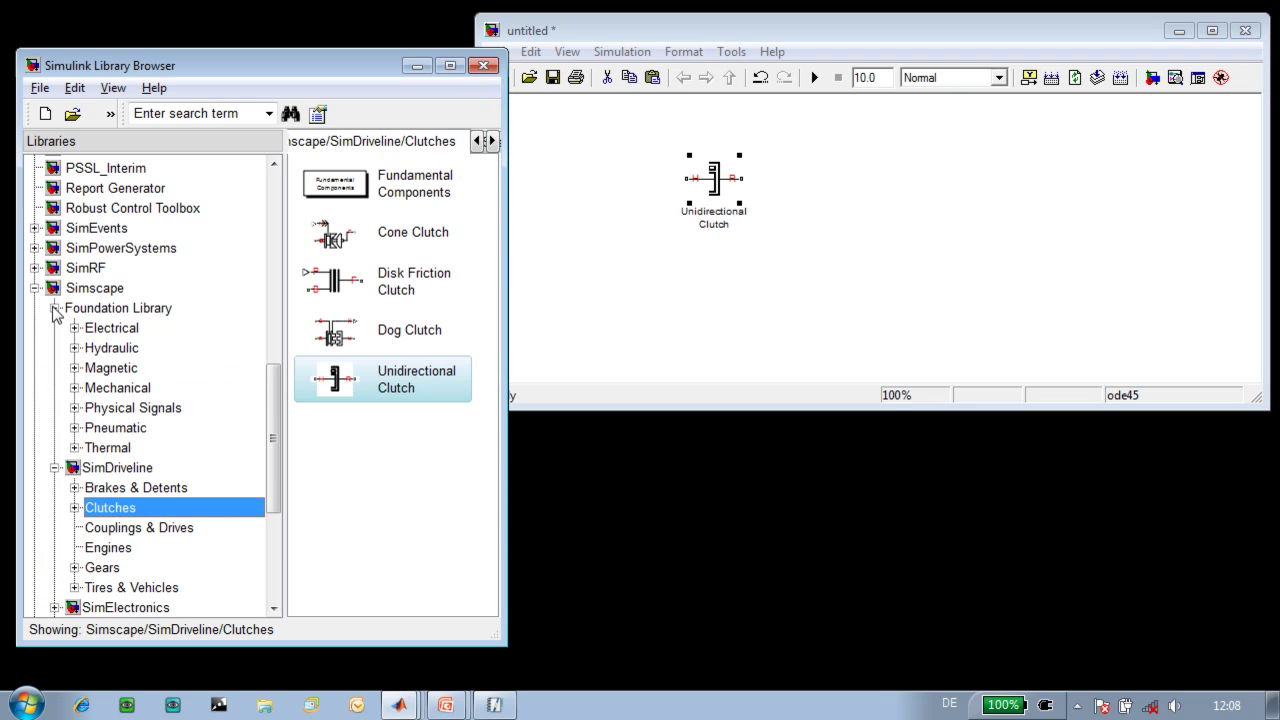
pyautogui.click(75, 388)
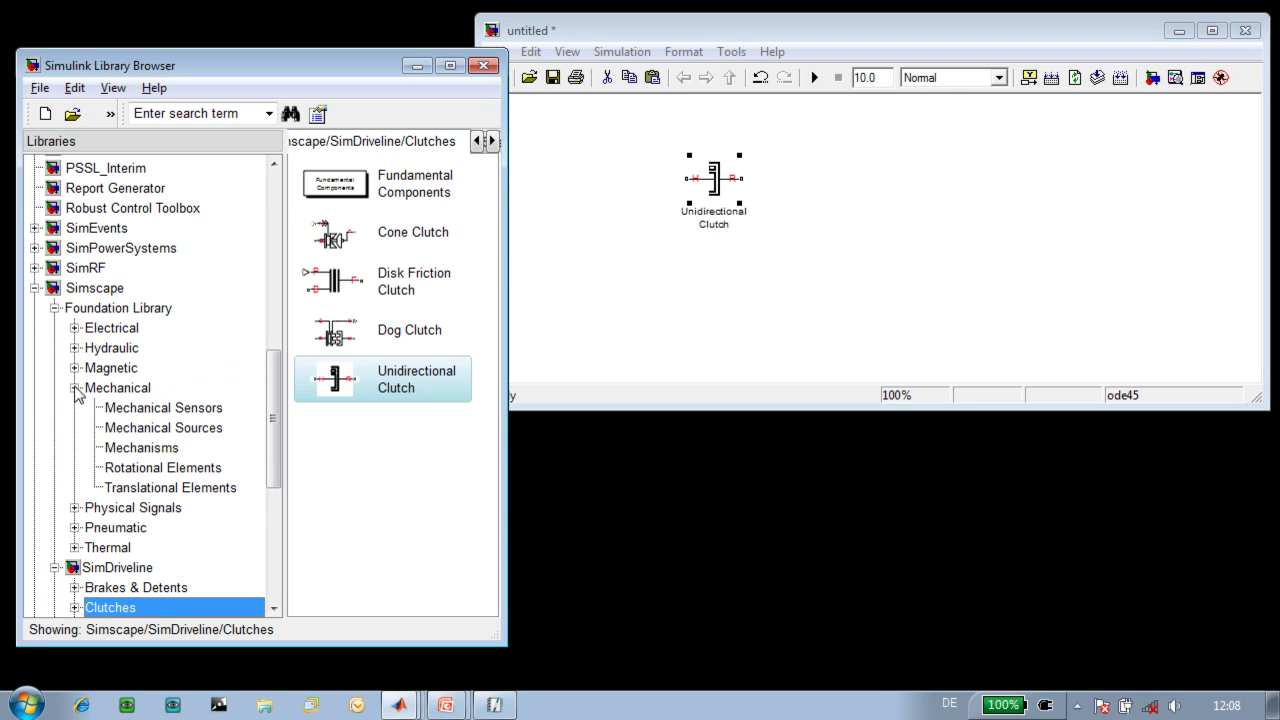
pyautogui.click(138, 428)
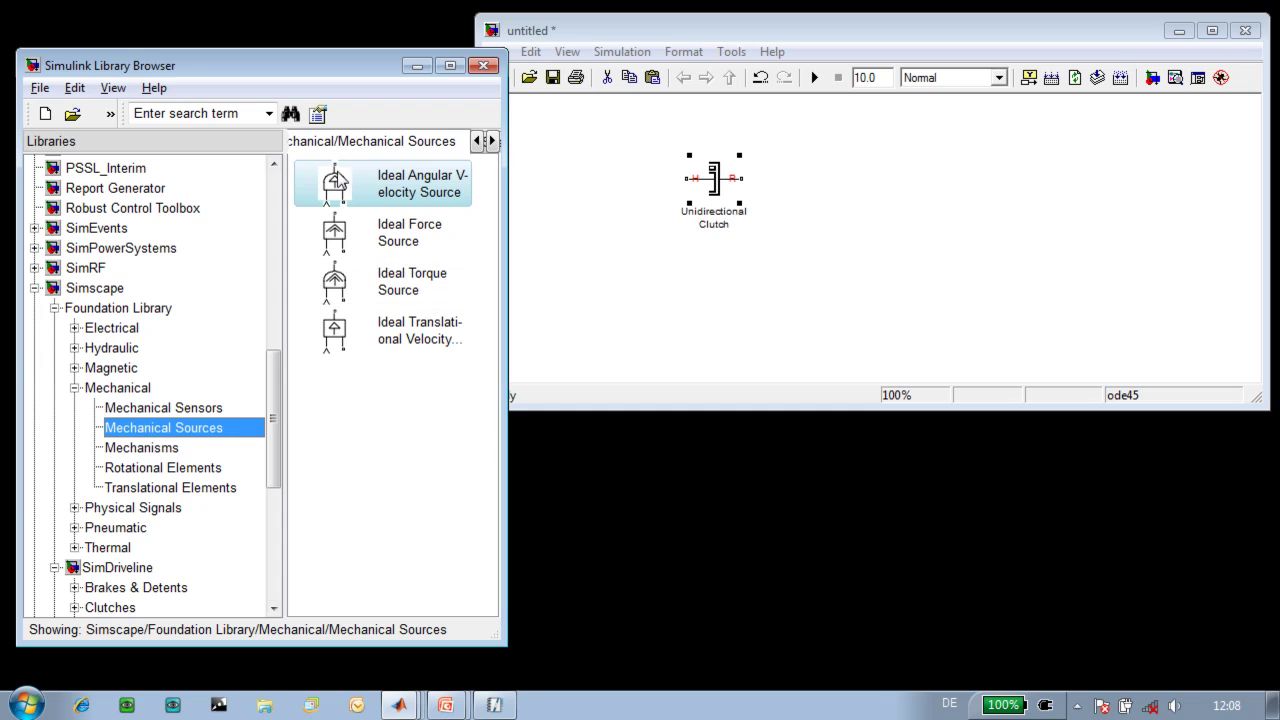
pyautogui.moveTo(449, 171)
pyautogui.mouseDown()
pyautogui.moveTo(597, 186)
pyautogui.moveTo(683, 178)
pyautogui.moveTo(620, 175)
pyautogui.moveTo(633, 177)
pyautogui.mouseUp()
pyautogui.hotkey('ctrl', 'r')
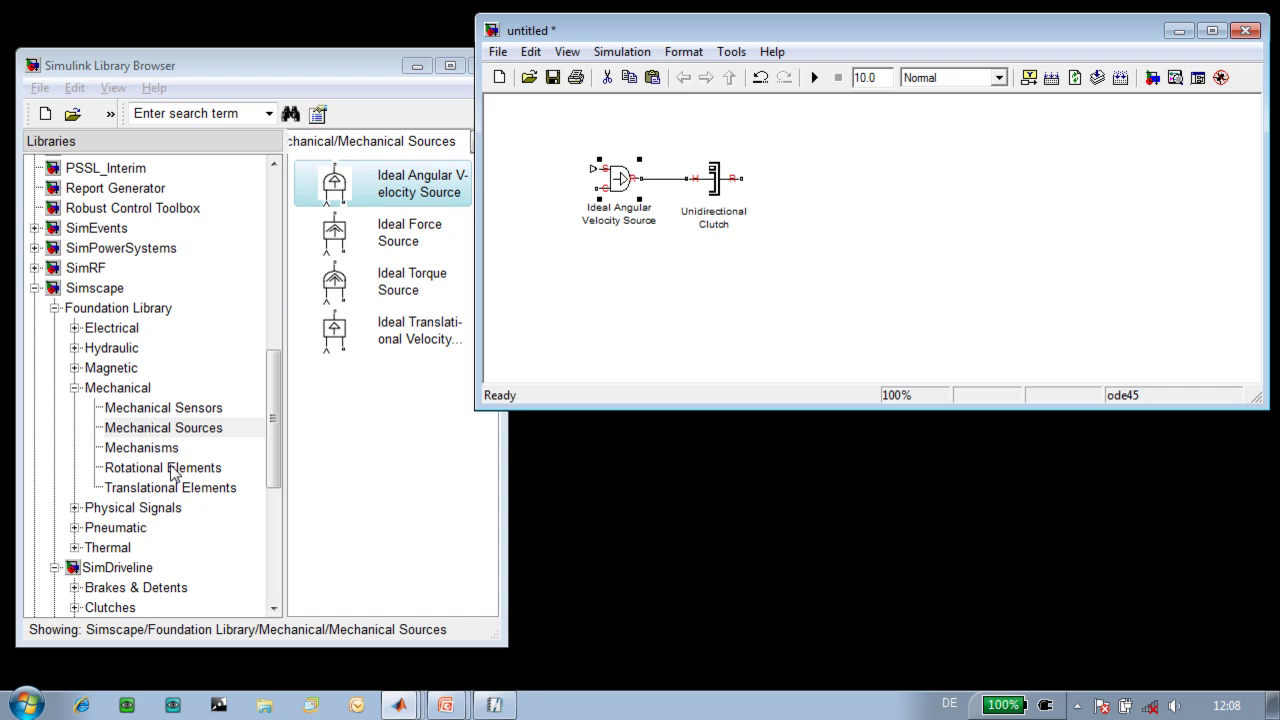
# Step: Add a rotated Mechanical Rotational Reference with hidden name, left of the velocity source
pyautogui.click(173, 473)
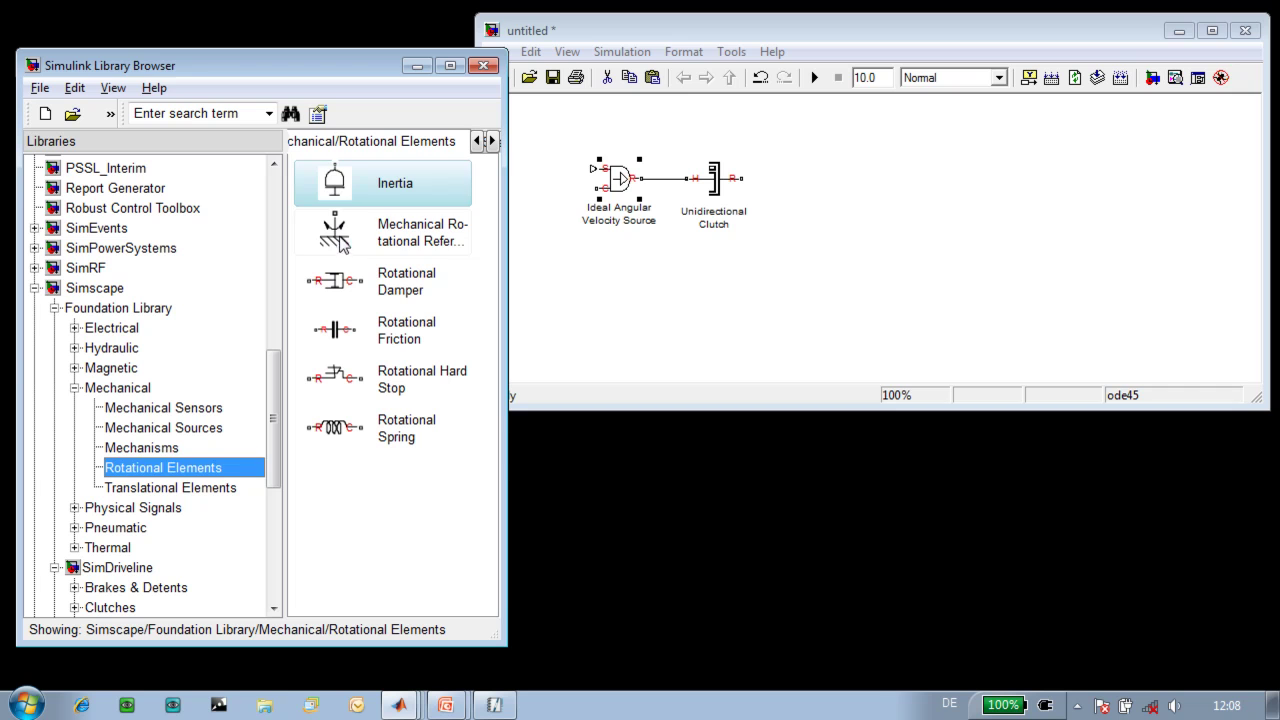
pyautogui.moveTo(339, 232); pyautogui.dragTo(583, 290)
pyautogui.hotkey('ctrl', 'r')
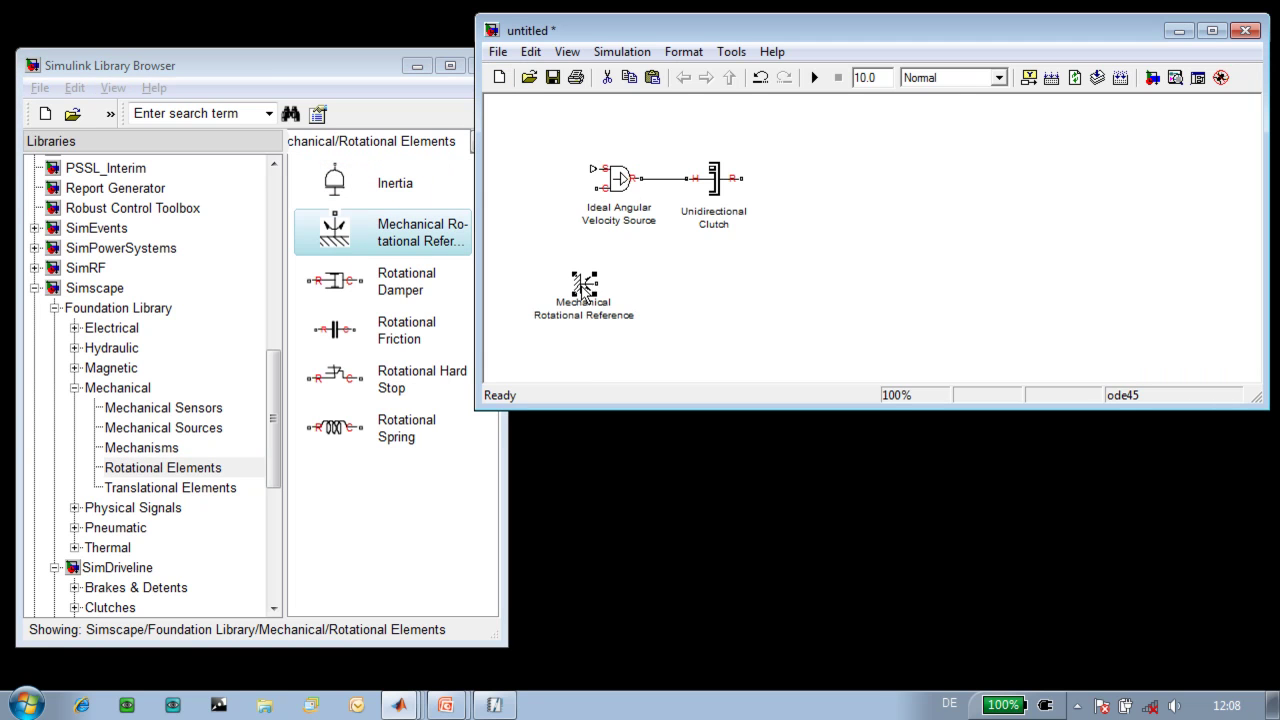
pyautogui.hotkey('alt', 'o')
pyautogui.press('h')
pyautogui.moveTo(583, 290); pyautogui.dragTo(597, 188)
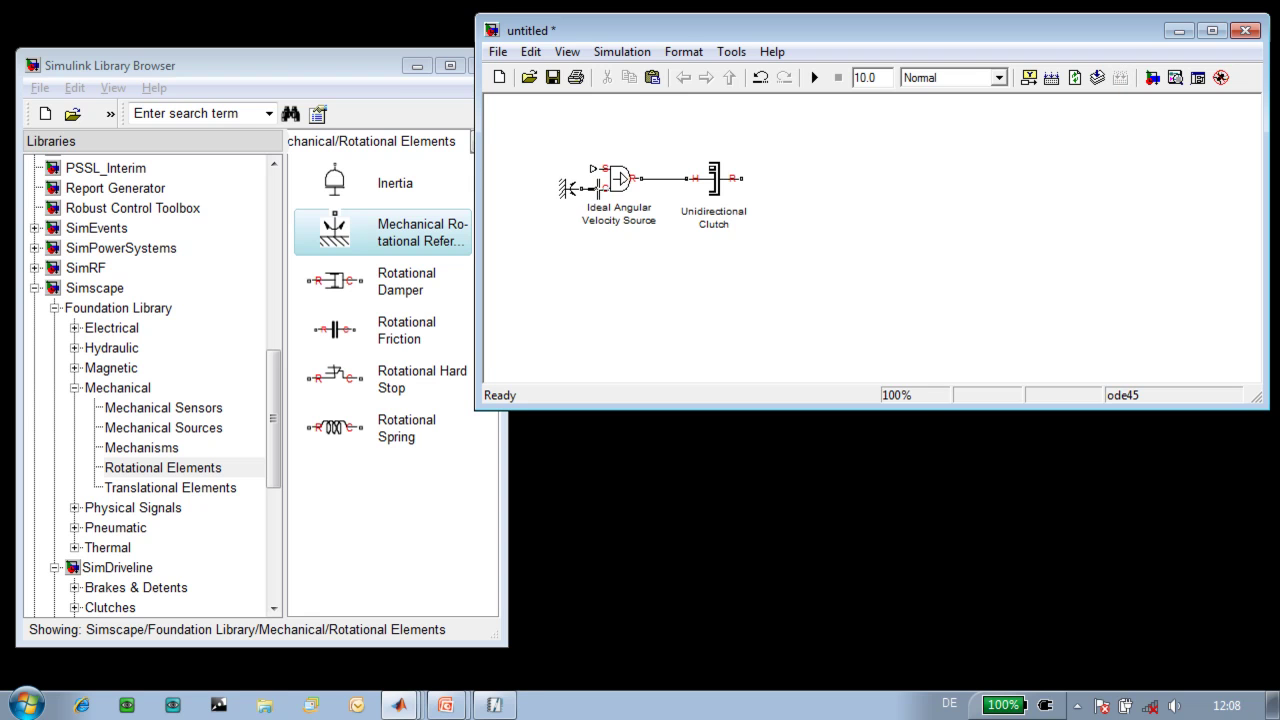
# Step: Add a Sine Wave block from Simulink Sources and shift the velocity source right
pyautogui.click(274, 222)
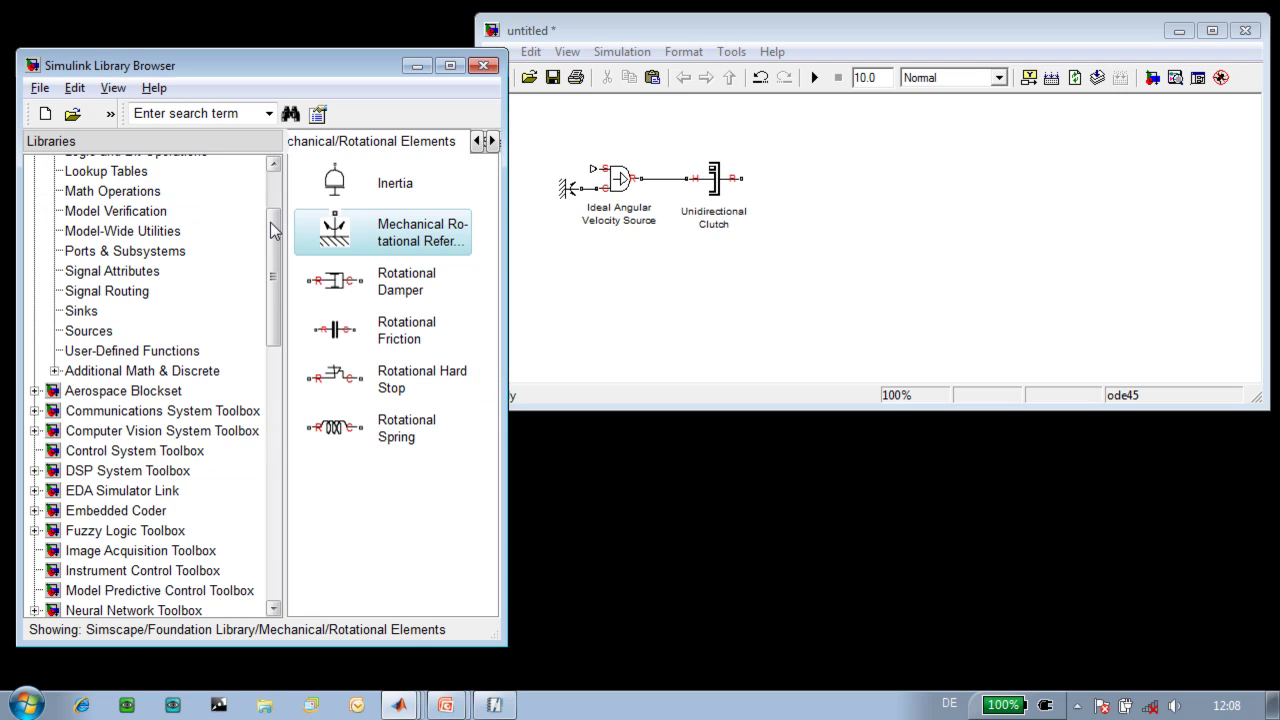
pyautogui.scroll(1, 274, 201)
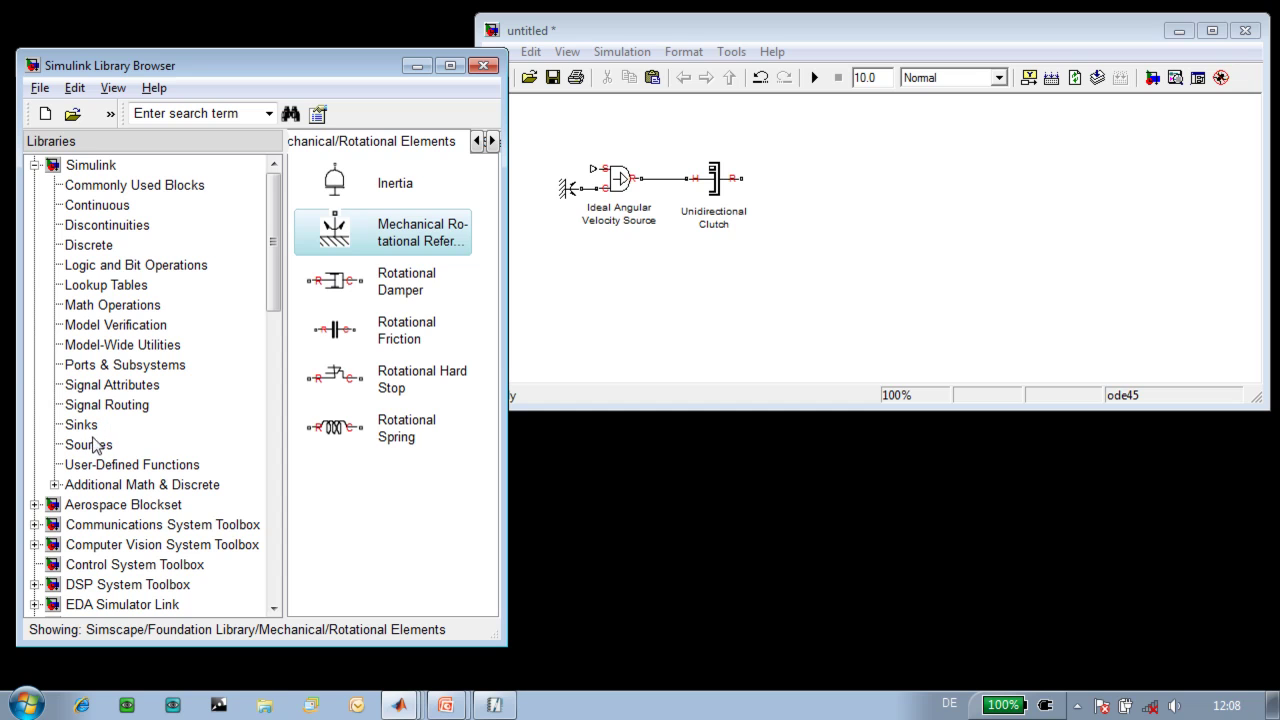
pyautogui.click(90, 446)
pyautogui.click(489, 463)
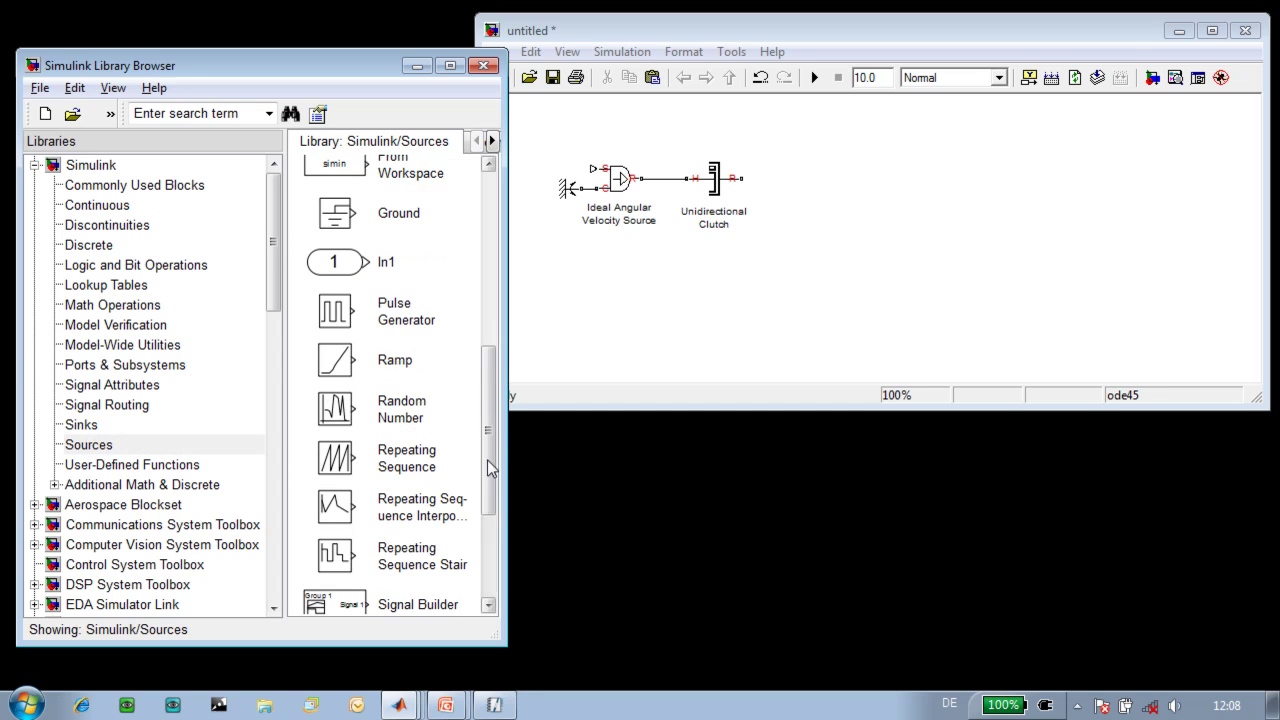
pyautogui.moveTo(489, 463); pyautogui.dragTo(490, 551)
pyautogui.moveTo(350, 488); pyautogui.dragTo(624, 203)
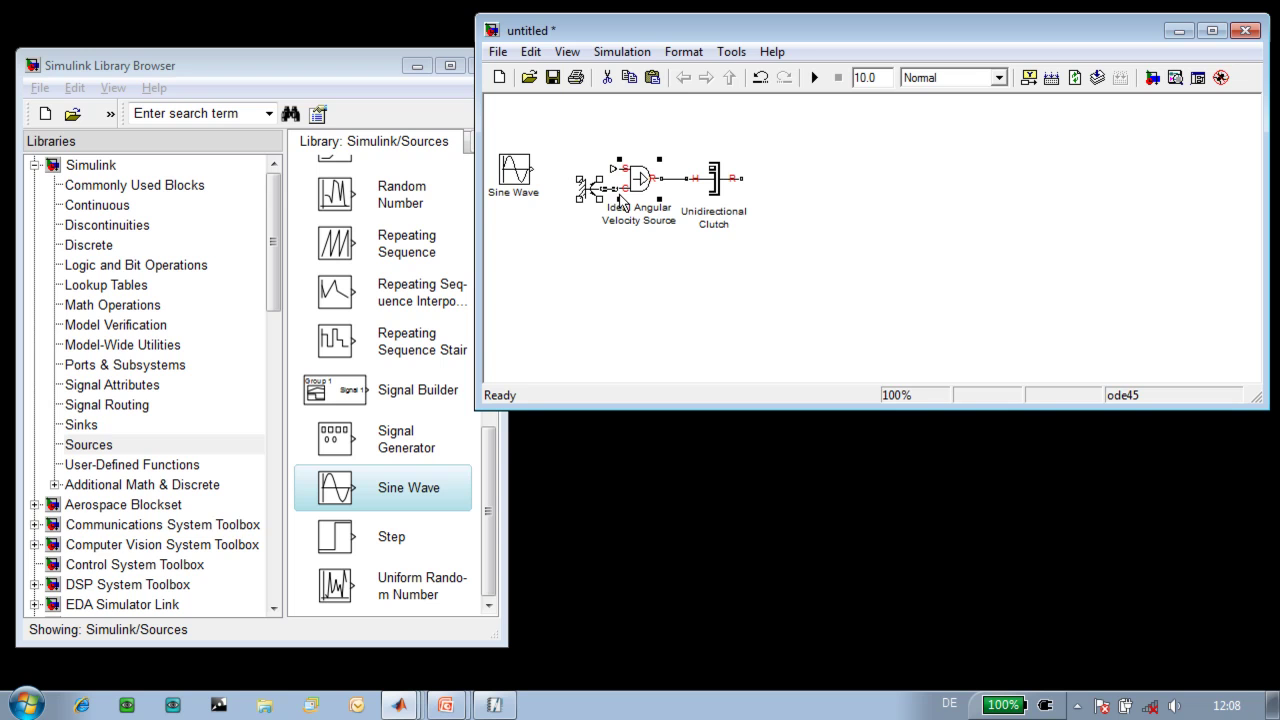
pyautogui.click(567, 290)
# Step: Add a Simulink-PS Converter from Simscape Utilities beside the Sine Wave, shifting the other blocks right
pyautogui.moveTo(280, 262); pyautogui.dragTo(280, 565)
pyautogui.click(88, 441)
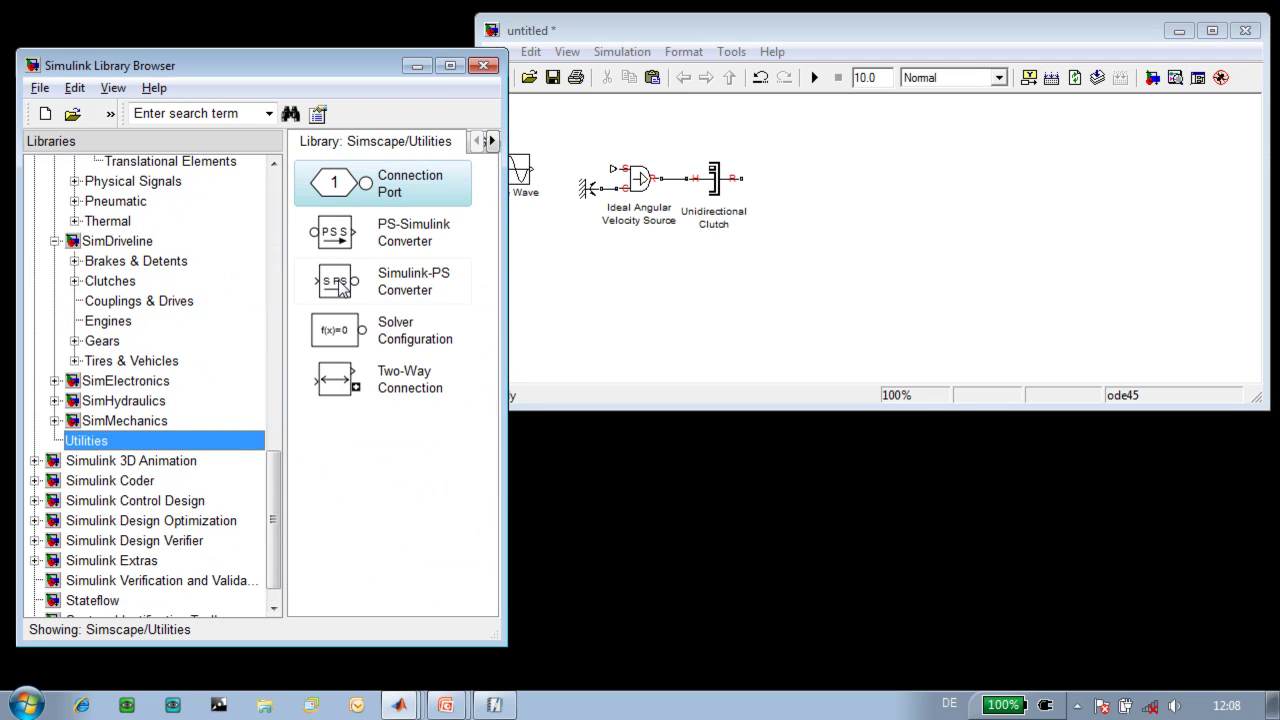
pyautogui.moveTo(336, 281); pyautogui.dragTo(591, 262)
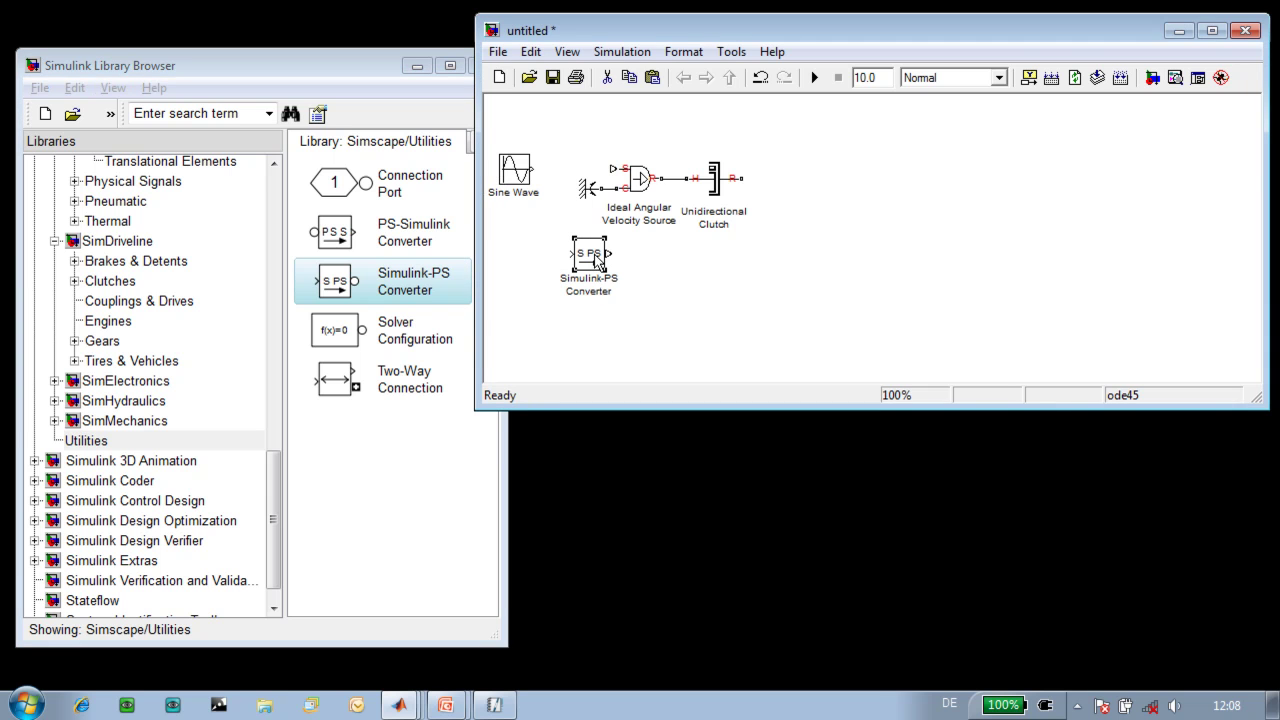
pyautogui.moveTo(577, 162); pyautogui.dragTo(752, 204)
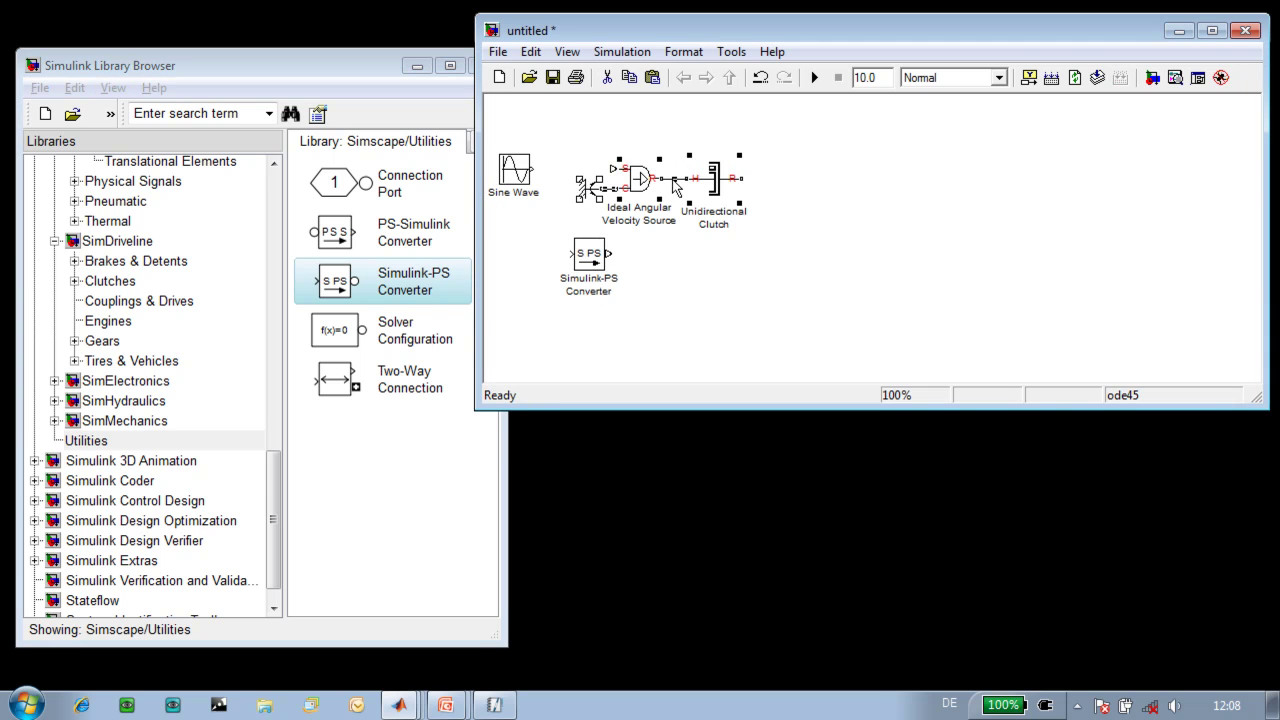
pyautogui.moveTo(652, 192); pyautogui.dragTo(685, 220)
pyautogui.moveTo(596, 257); pyautogui.dragTo(576, 172)
pyautogui.click(546, 168)
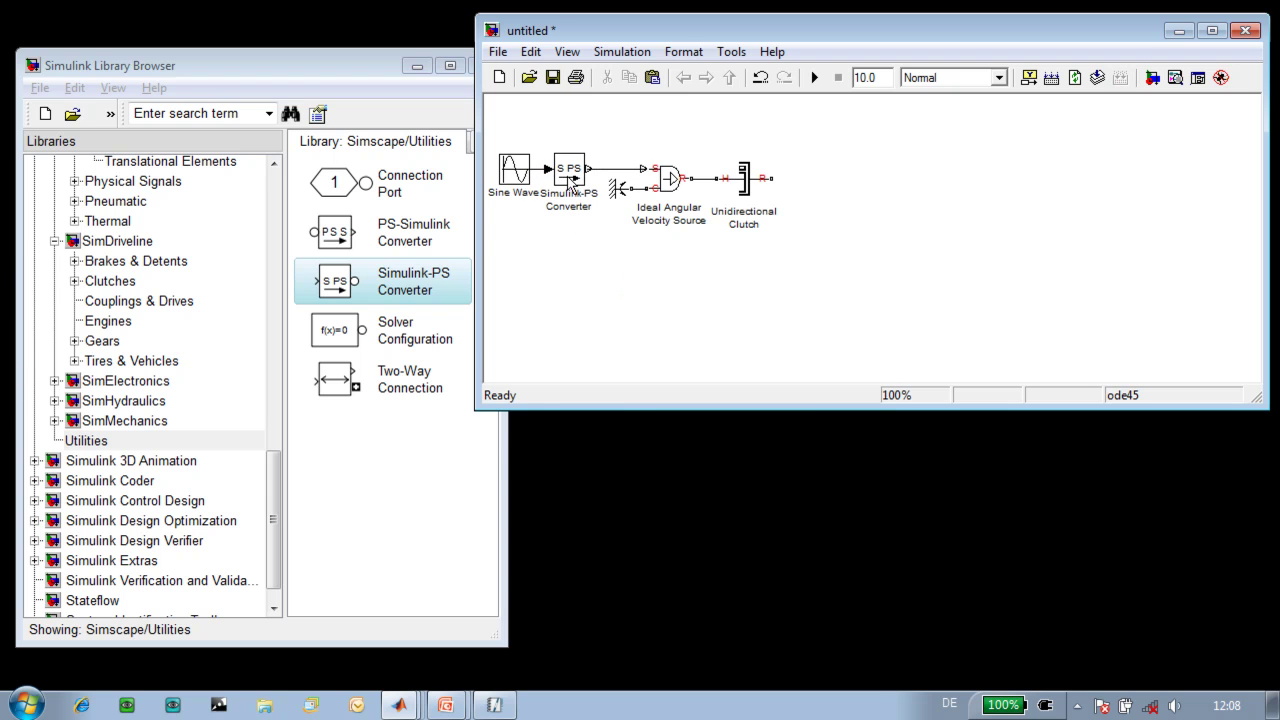
# Step: Set the Simulink-PS Converter's input unit to rad/s
pyautogui.doubleClick(570, 180)
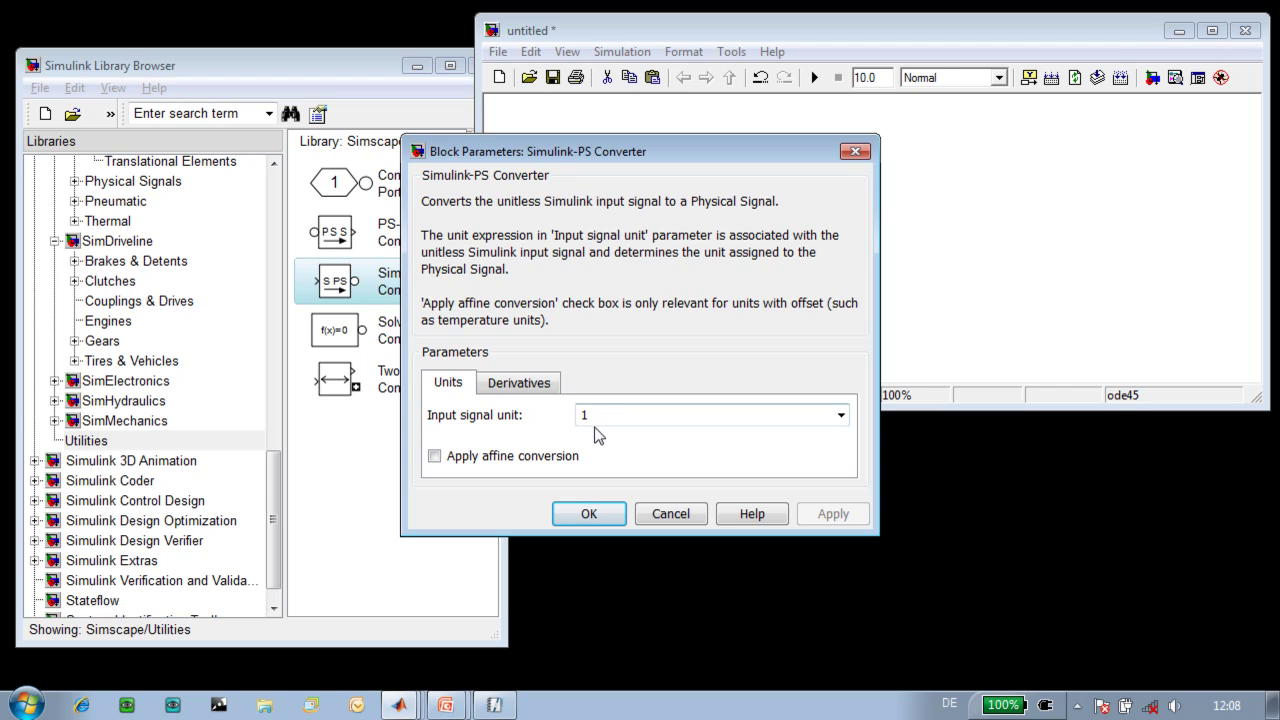
pyautogui.write('rad/s')
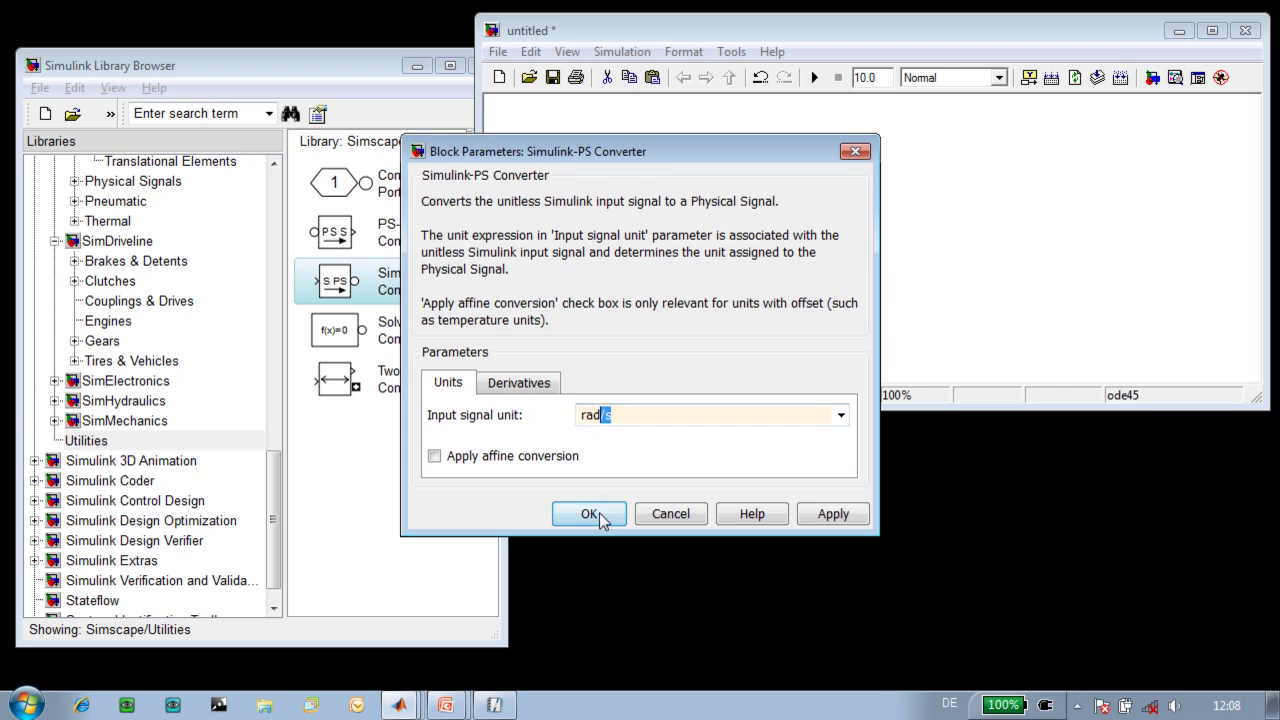
pyautogui.click(588, 514)
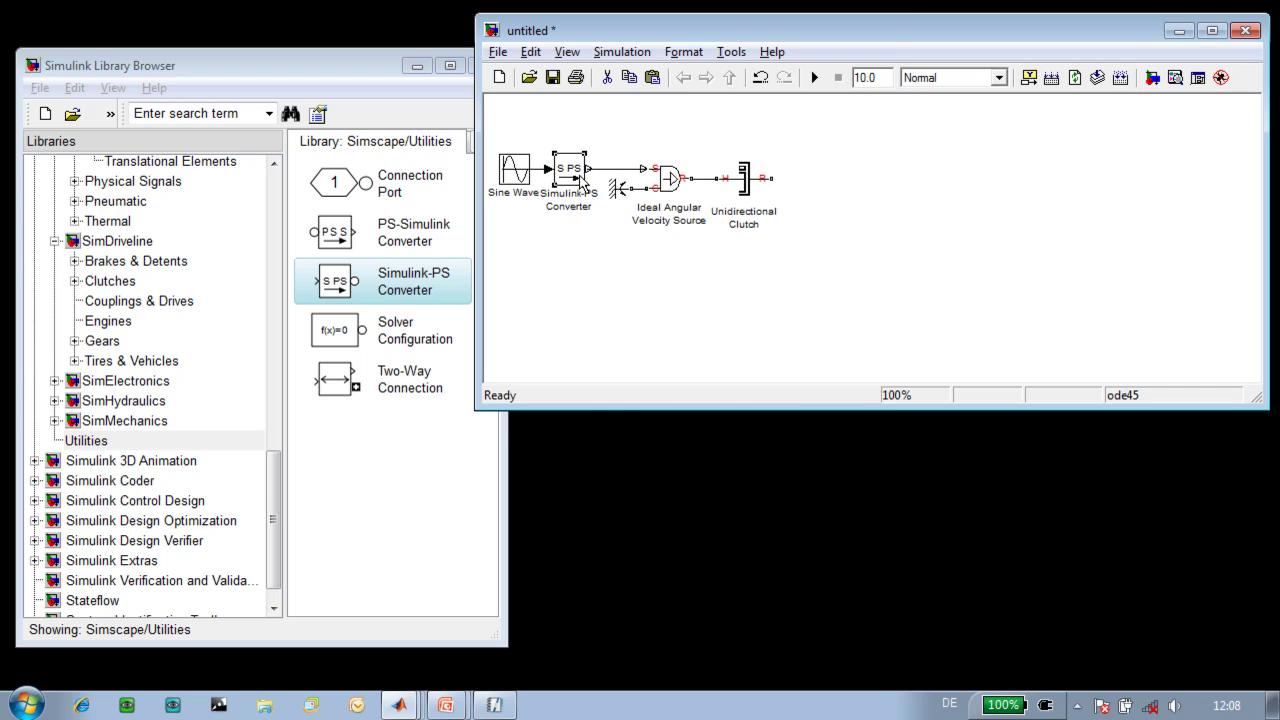
# Step: Hide the Simulink-PS Converter's name and nudge it slightly right
pyautogui.hotkey('alt', 'o')
pyautogui.press('h')
pyautogui.click(578, 248)
pyautogui.moveTo(576, 182); pyautogui.dragTo(581, 182)
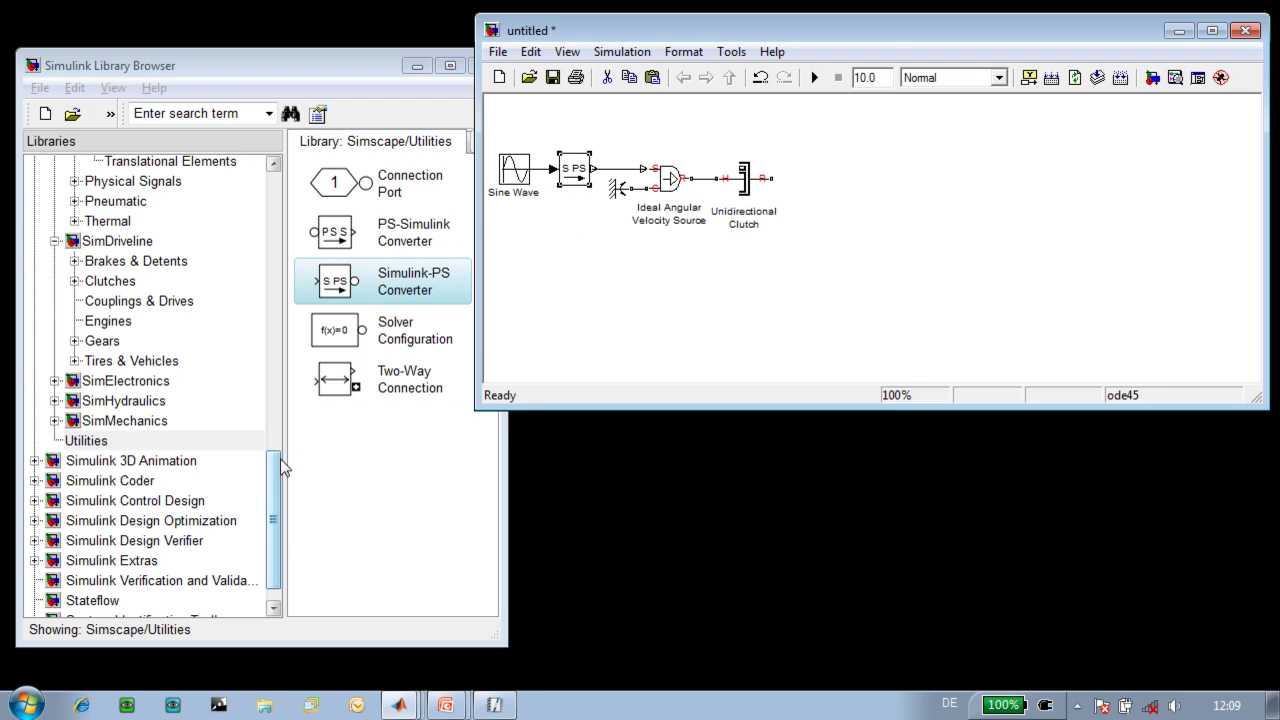
# Step: Add a flipped Inertia block aligned above the clutch output
pyautogui.moveTo(275, 462); pyautogui.dragTo(275, 408)
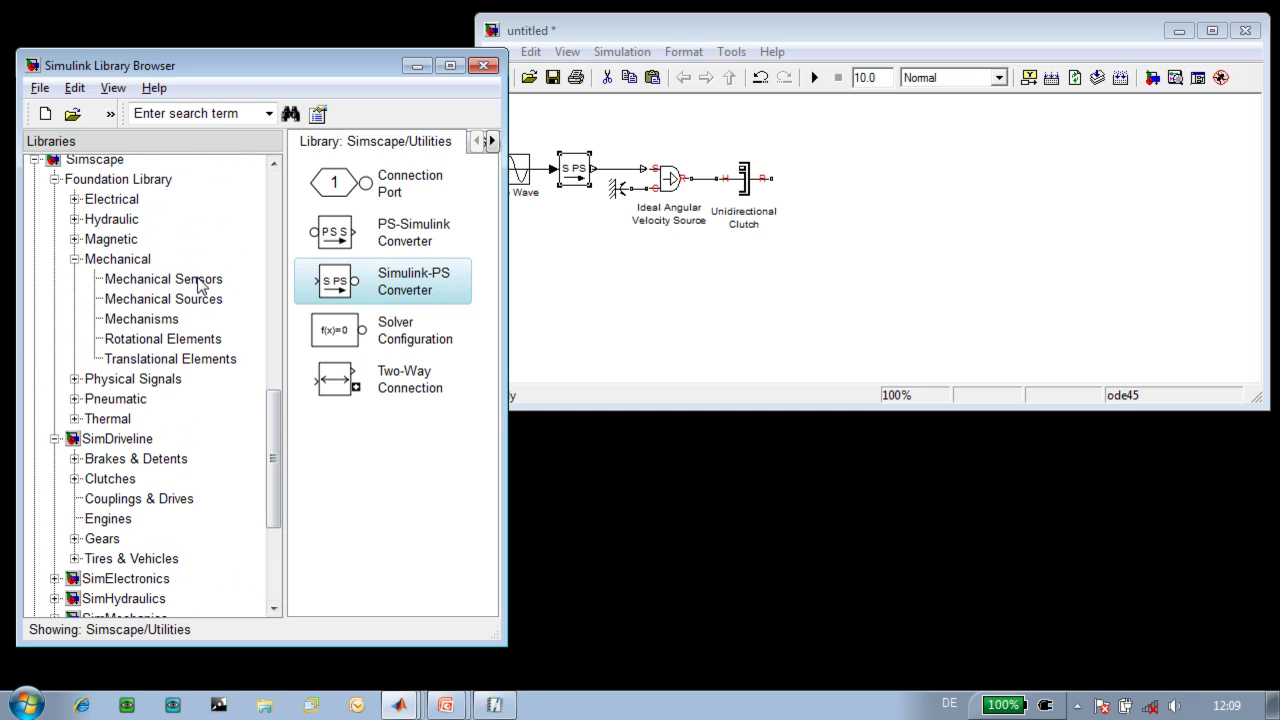
pyautogui.click(185, 340)
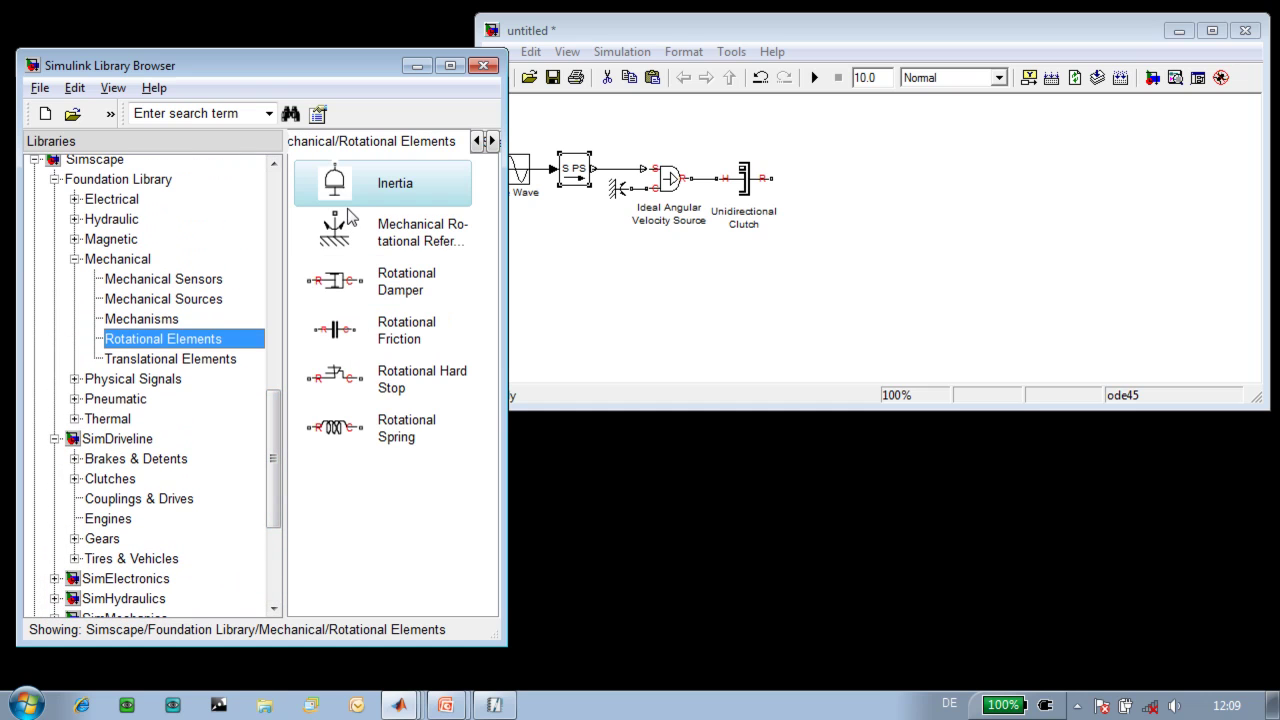
pyautogui.click(336, 195)
pyautogui.moveTo(336, 195); pyautogui.dragTo(776, 178)
pyautogui.hotkey('ctrl', 'i')
pyautogui.moveTo(848, 140); pyautogui.dragTo(828, 142)
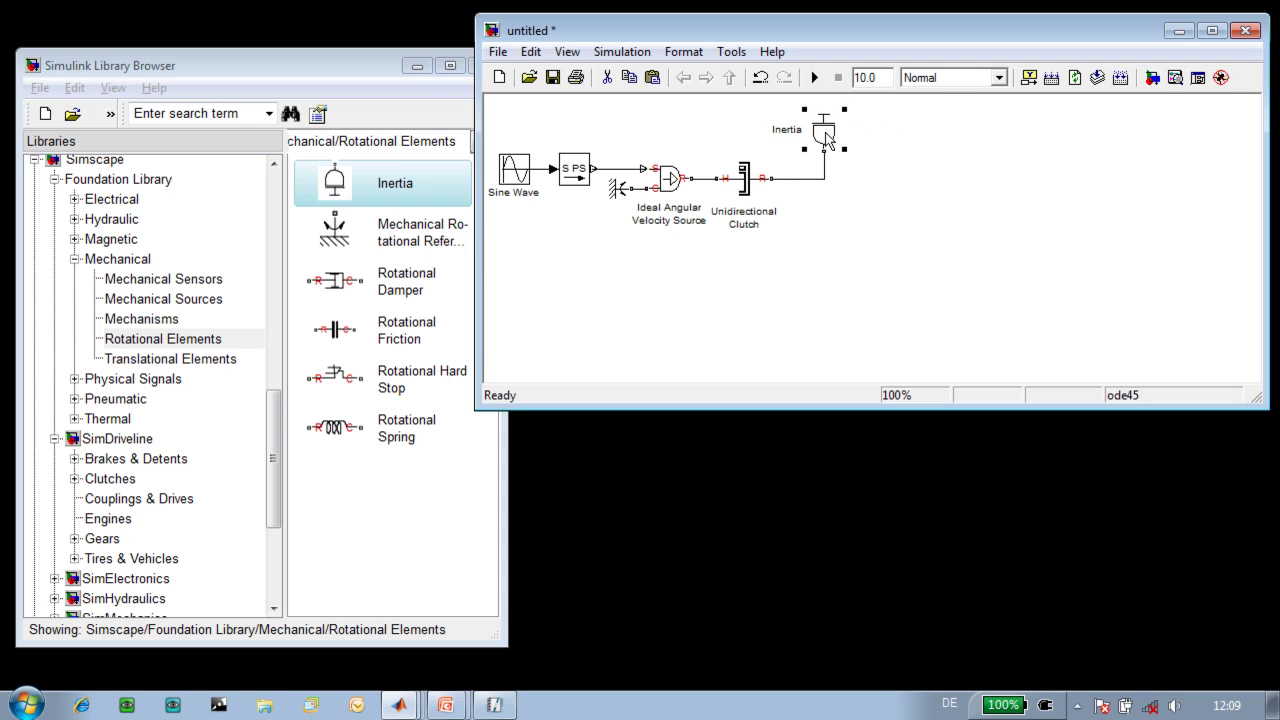
pyautogui.click(866, 199)
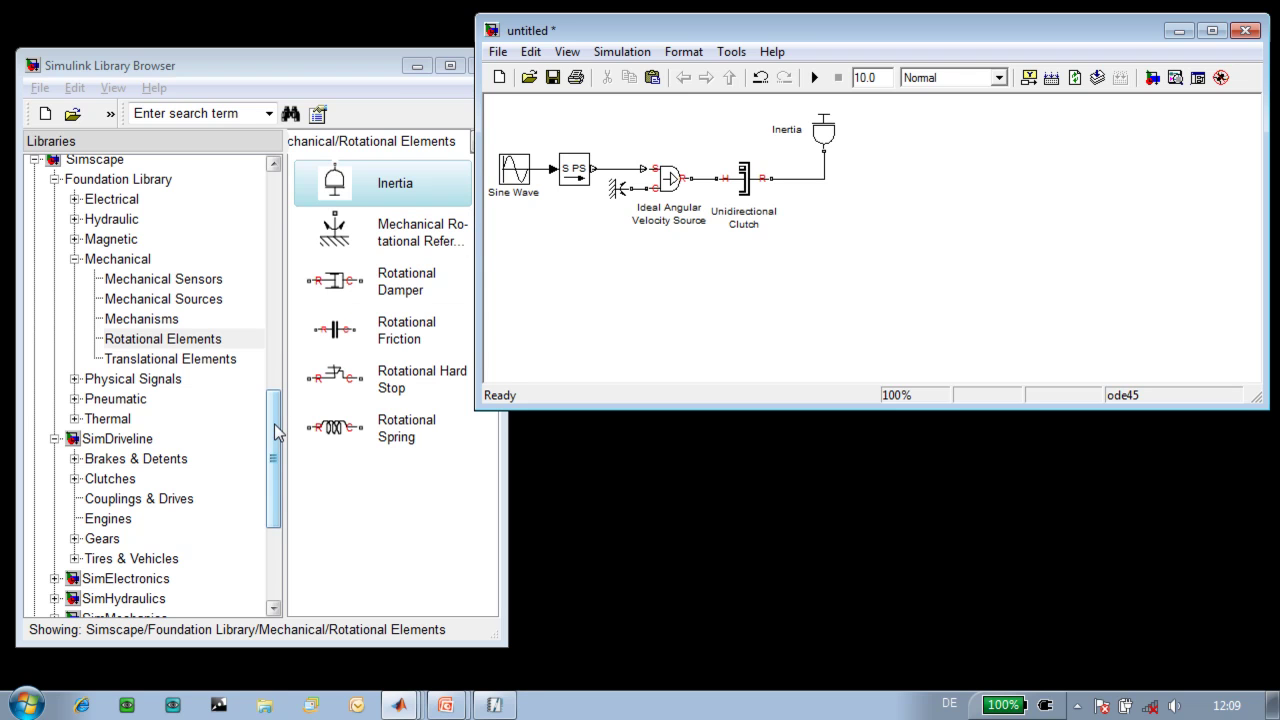
# Step: Add a Leadscrew from Gears > Rotational-Translational after the clutch output
pyautogui.moveTo(277, 430); pyautogui.dragTo(277, 506)
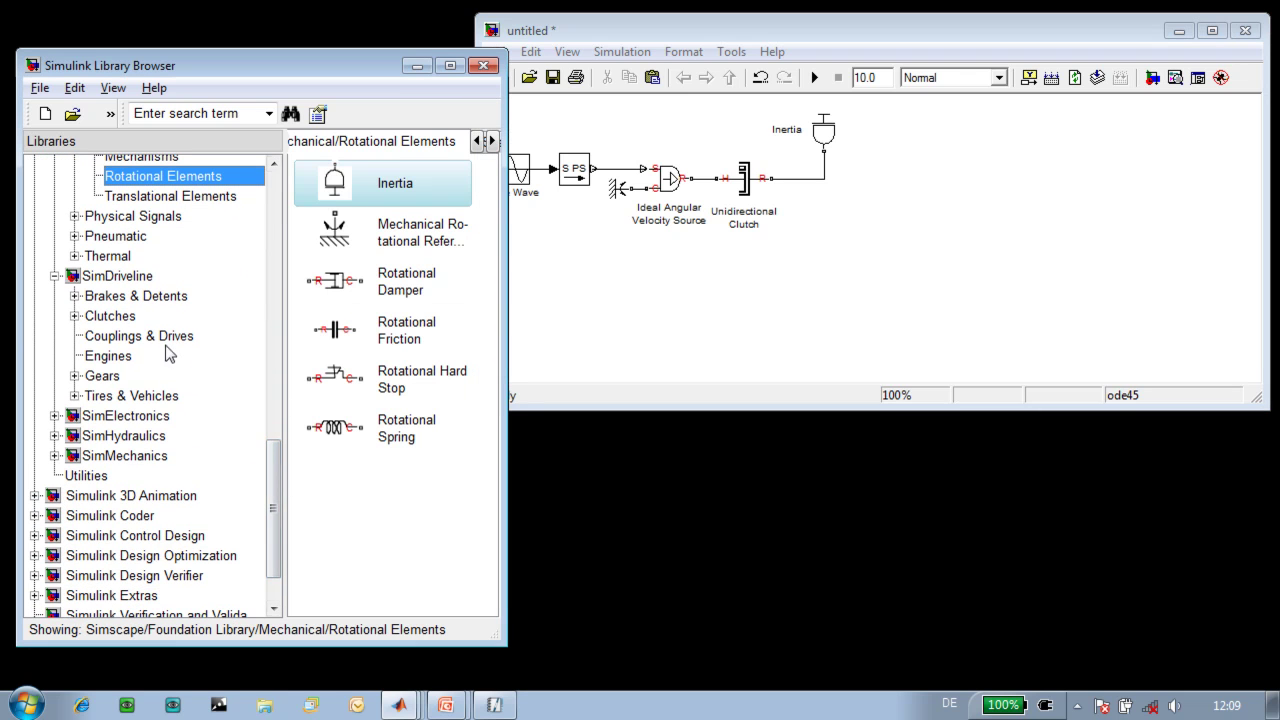
pyautogui.click(75, 376)
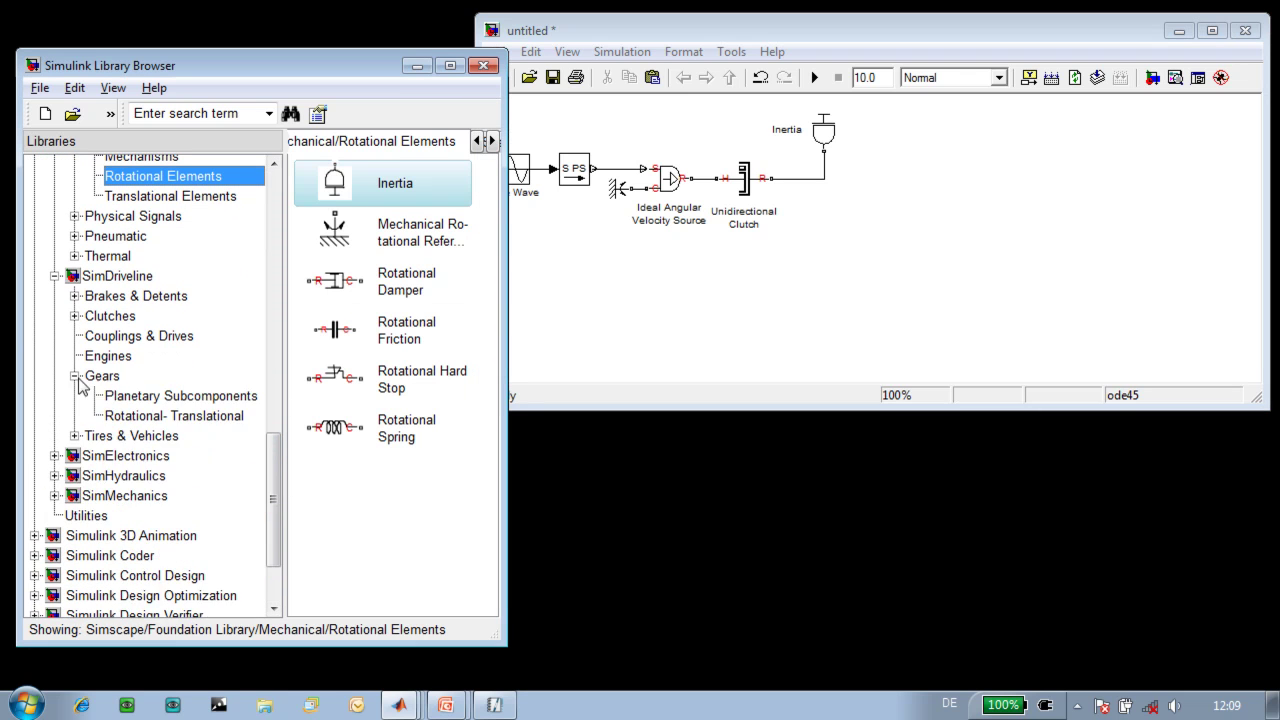
pyautogui.click(142, 414)
pyautogui.moveTo(345, 184); pyautogui.dragTo(824, 179)
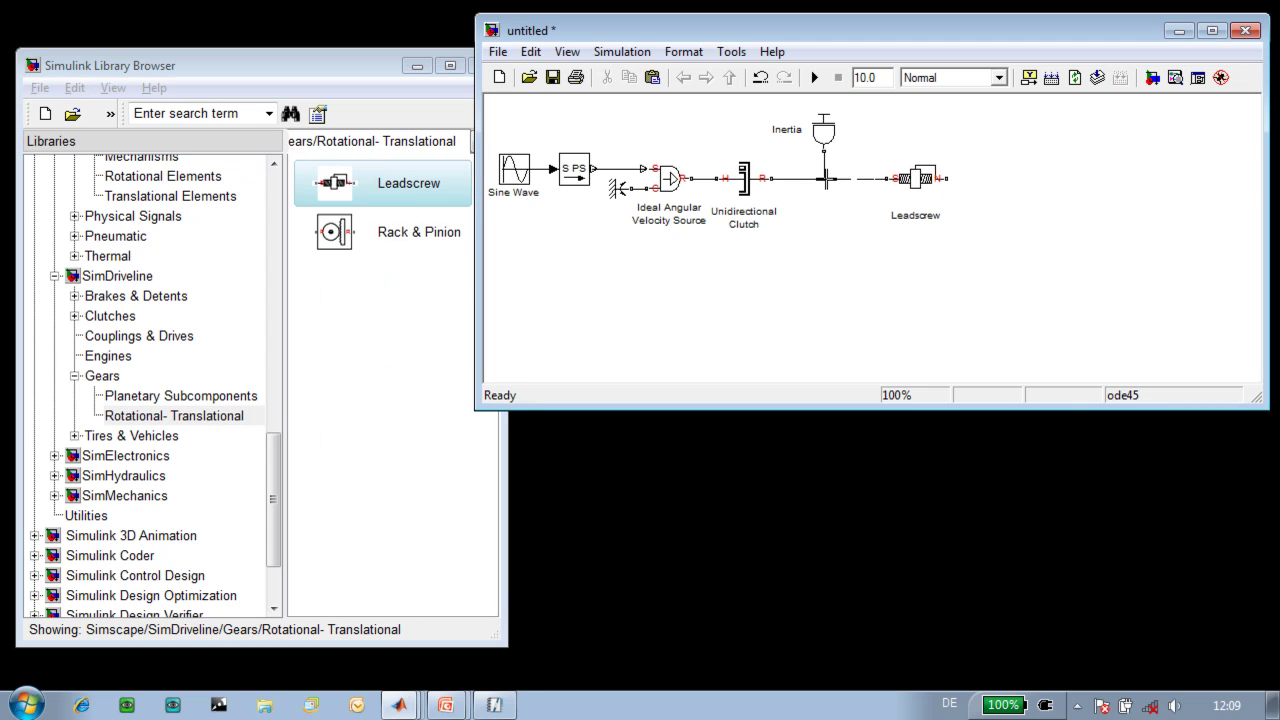
# Step: Set the Leadscrew friction model to Constant efficiency and viscous friction coefficient to 250 N*m/(rad/s)
pyautogui.doubleClick(918, 178)
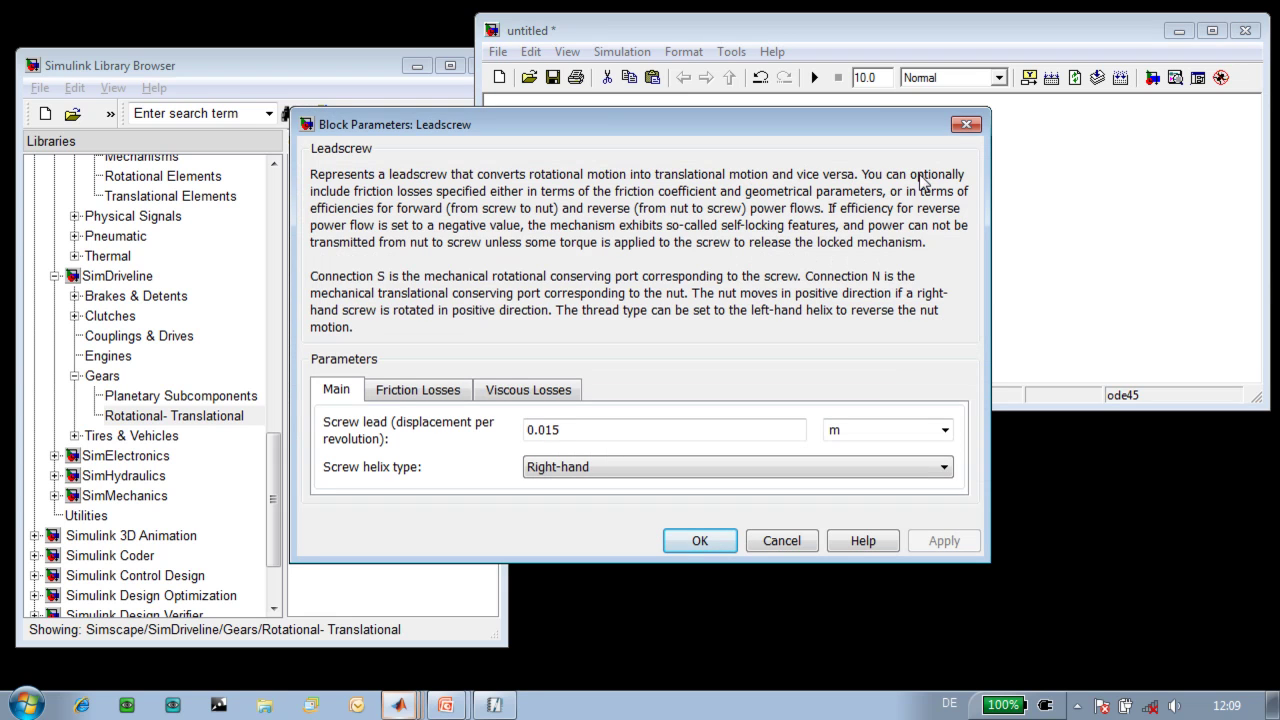
pyautogui.click(452, 396)
pyautogui.click(562, 431)
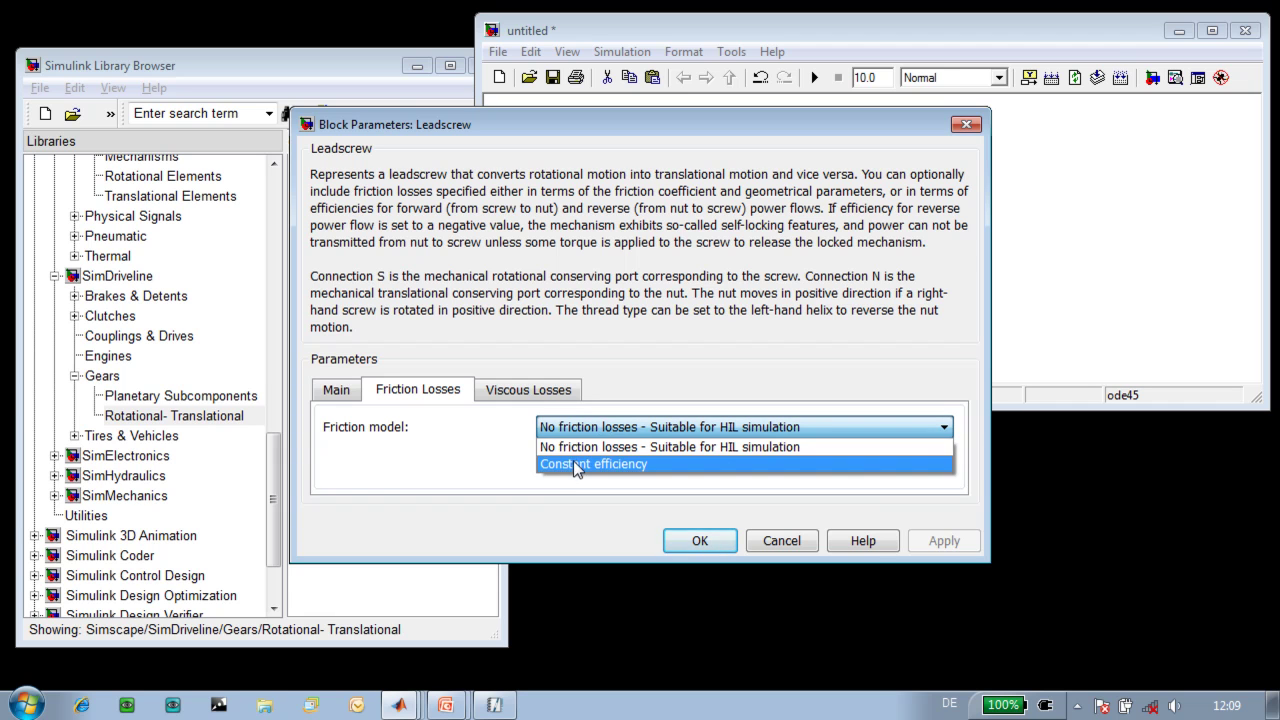
pyautogui.click(580, 464)
pyautogui.click(539, 398)
pyautogui.doubleClick(548, 427)
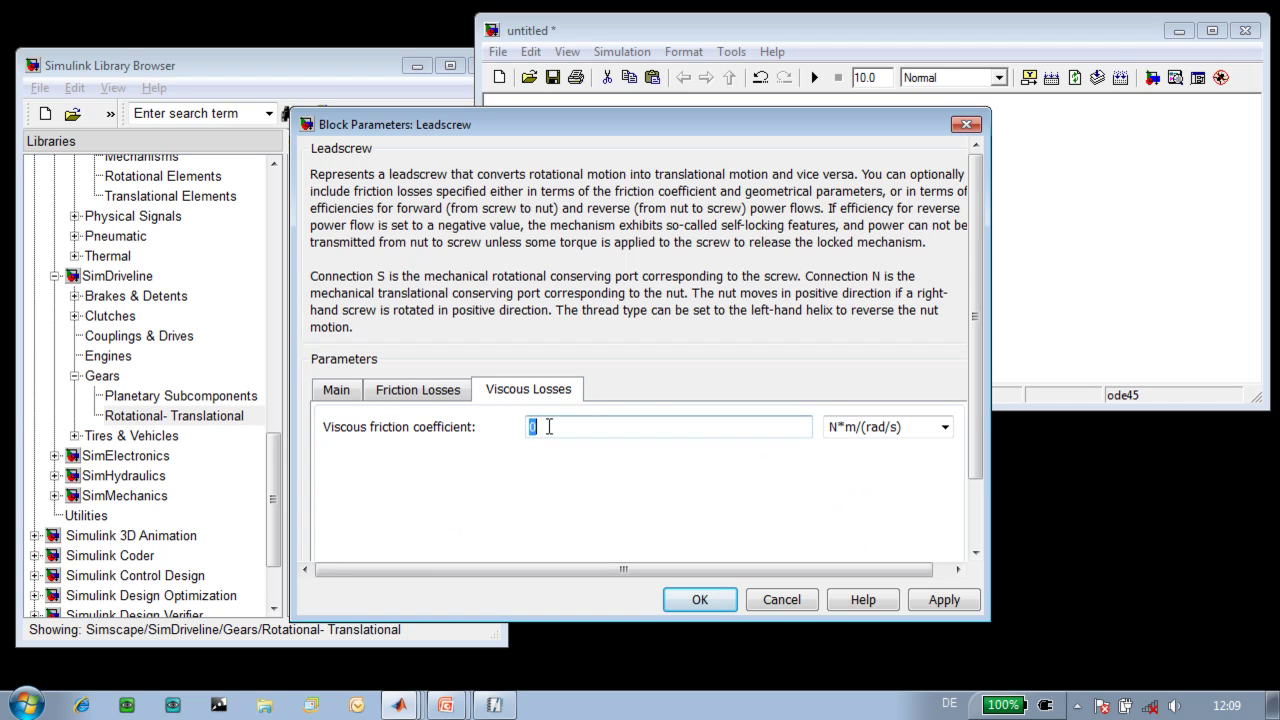
pyautogui.write('25')
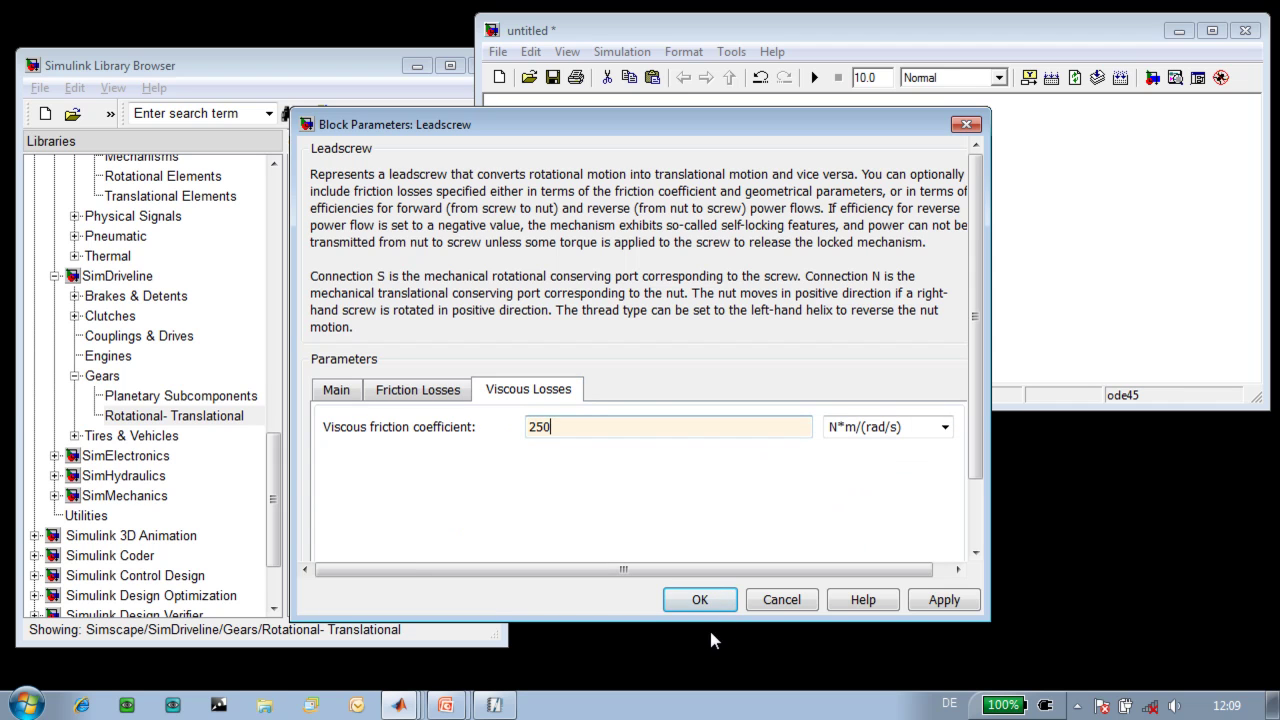
# Step: Add a flipped Mass on the Leadscrew output, followed by a Translational Spring
pyautogui.click(703, 601)
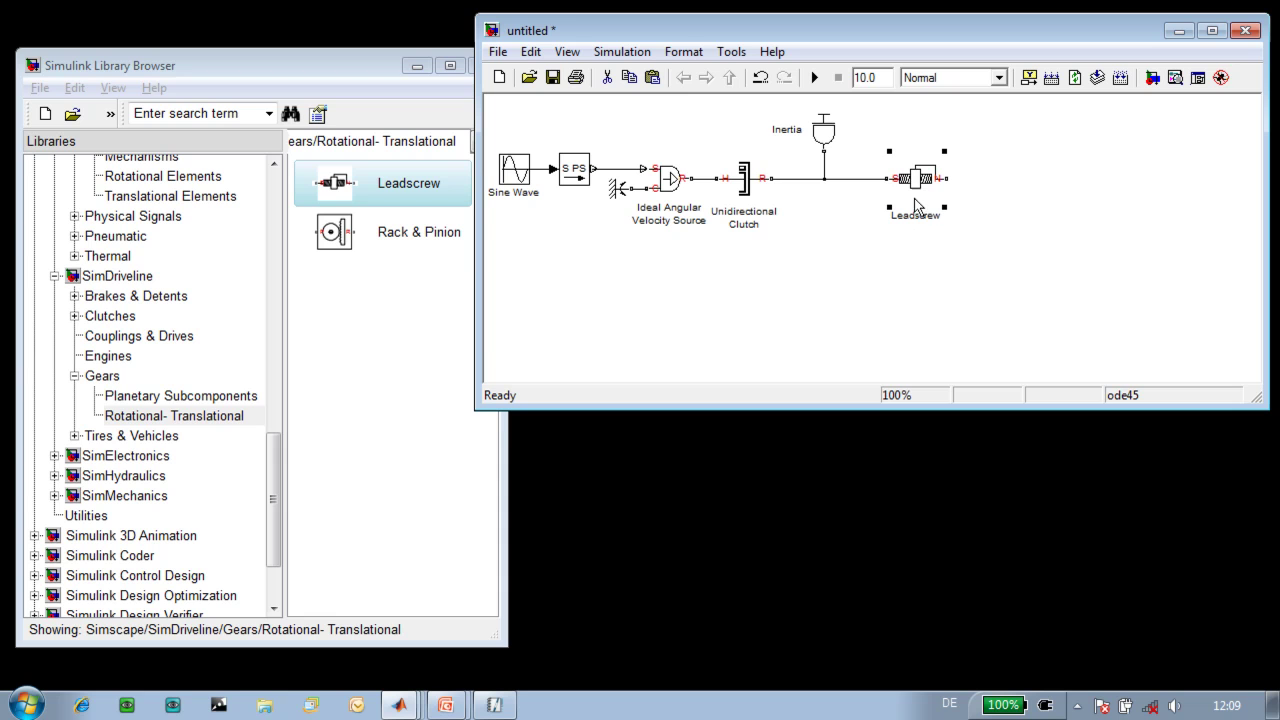
pyautogui.click(815, 266)
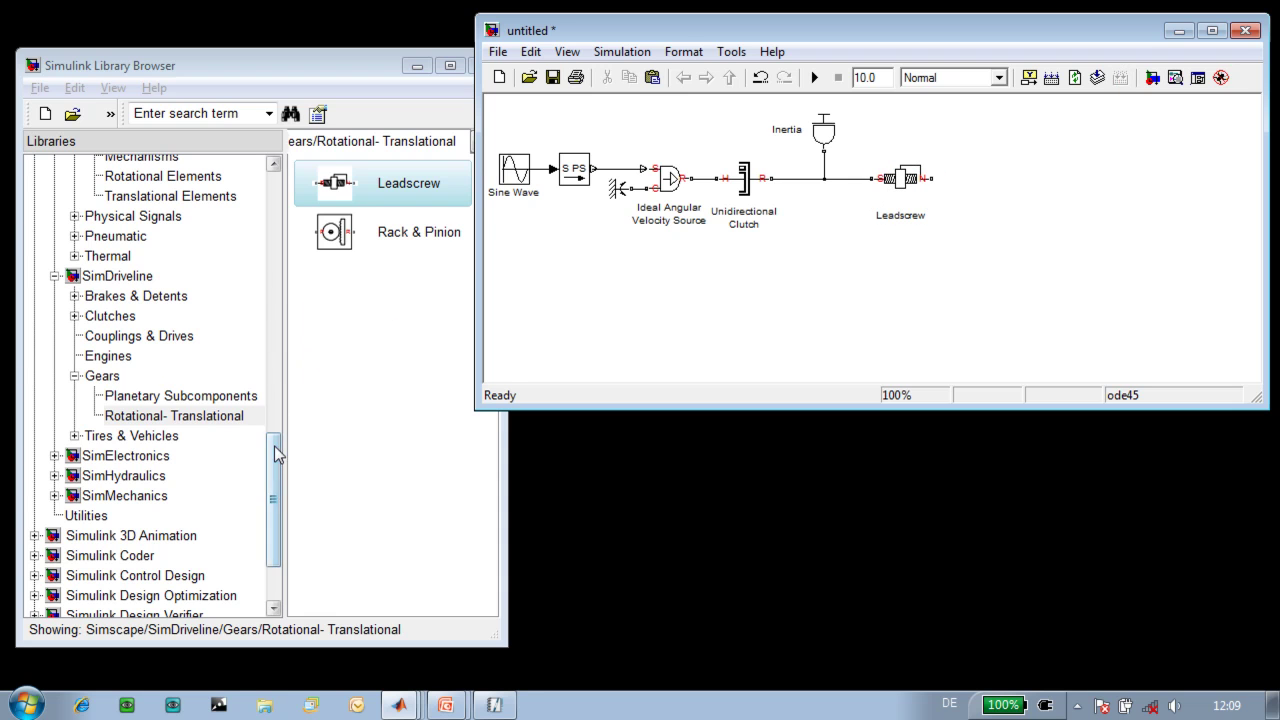
pyautogui.moveTo(273, 446); pyautogui.dragTo(273, 396)
pyautogui.click(196, 362)
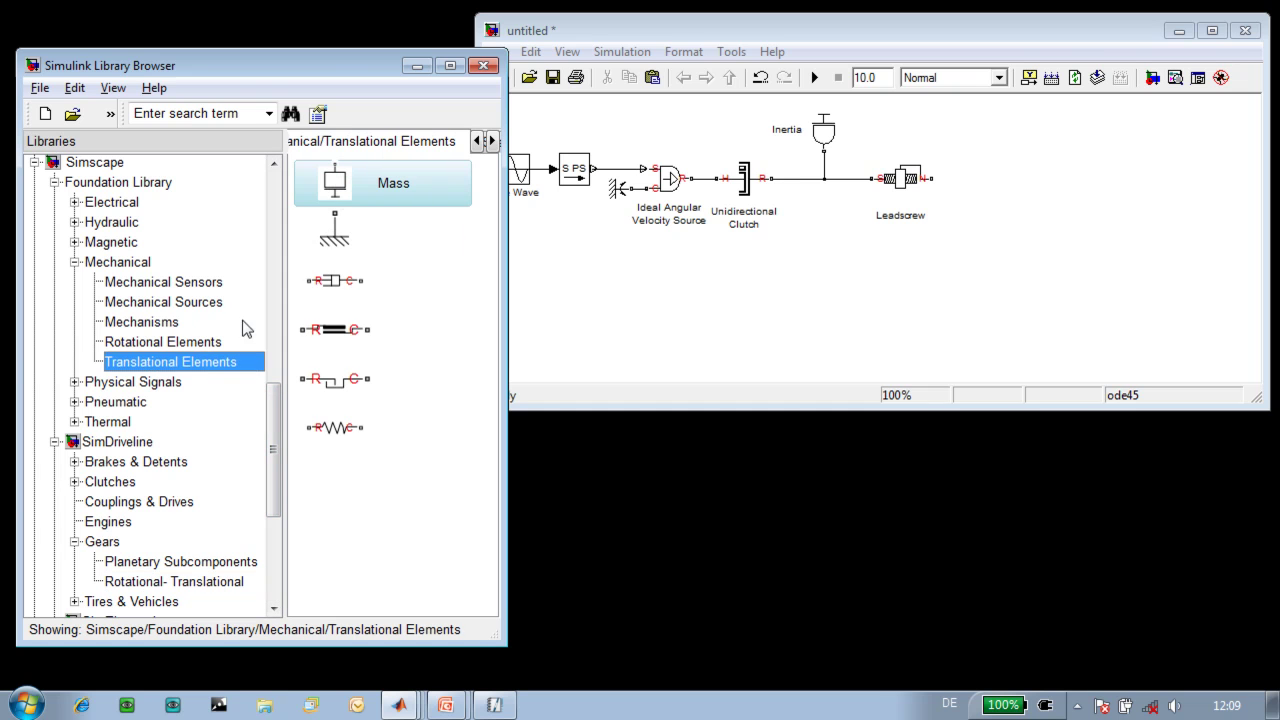
pyautogui.moveTo(335, 186); pyautogui.dragTo(982, 135)
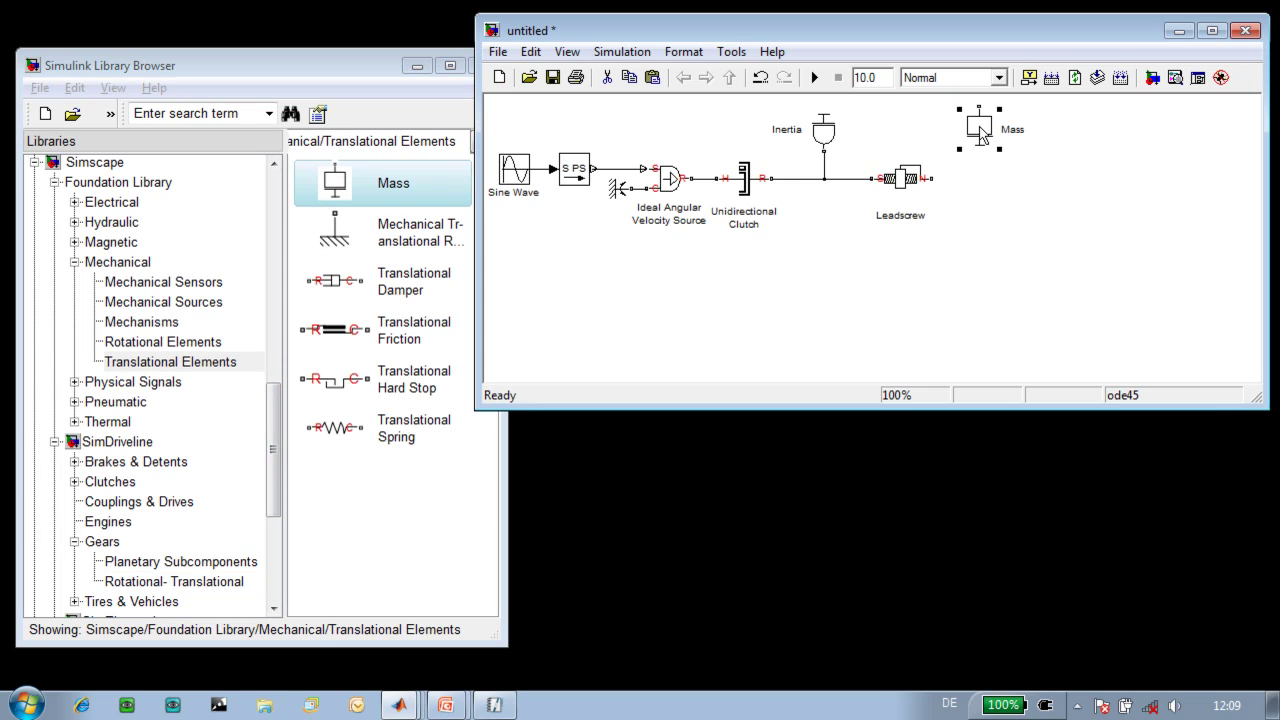
pyautogui.hotkey('ctrl', 'i')
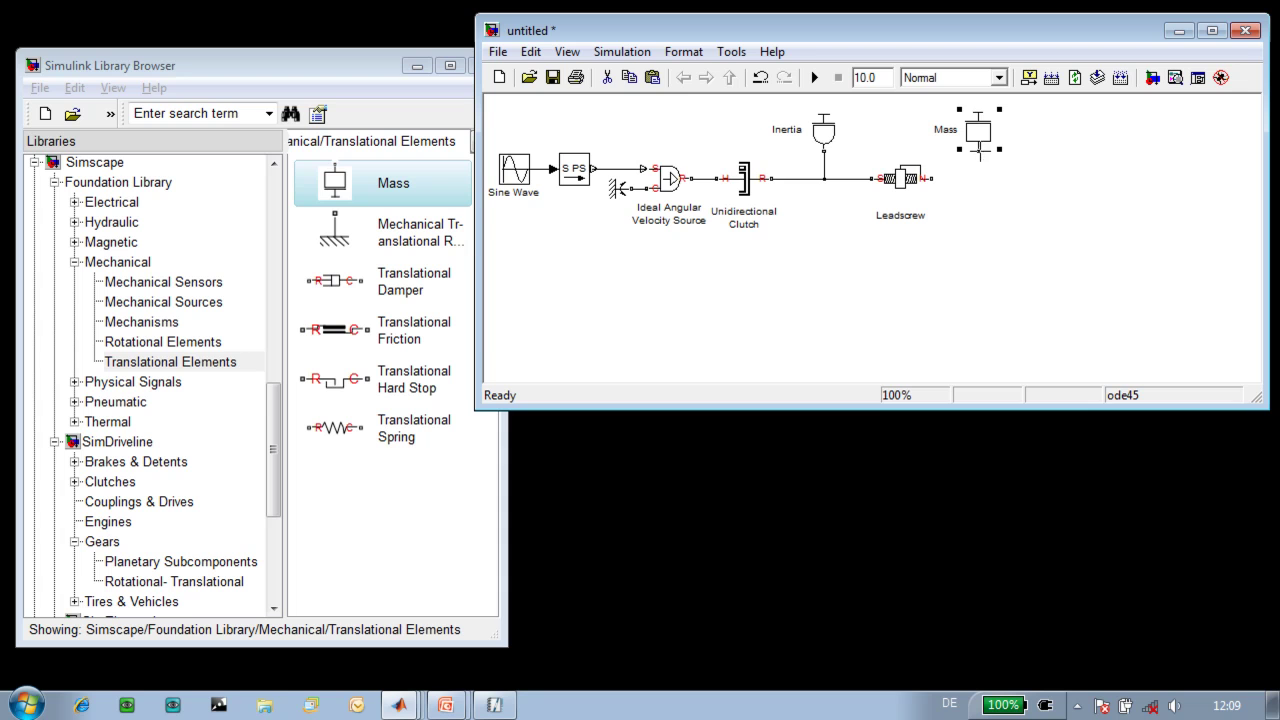
pyautogui.moveTo(978, 153); pyautogui.dragTo(932, 179)
pyautogui.click(333, 430)
pyautogui.moveTo(333, 430); pyautogui.dragTo(980, 179)
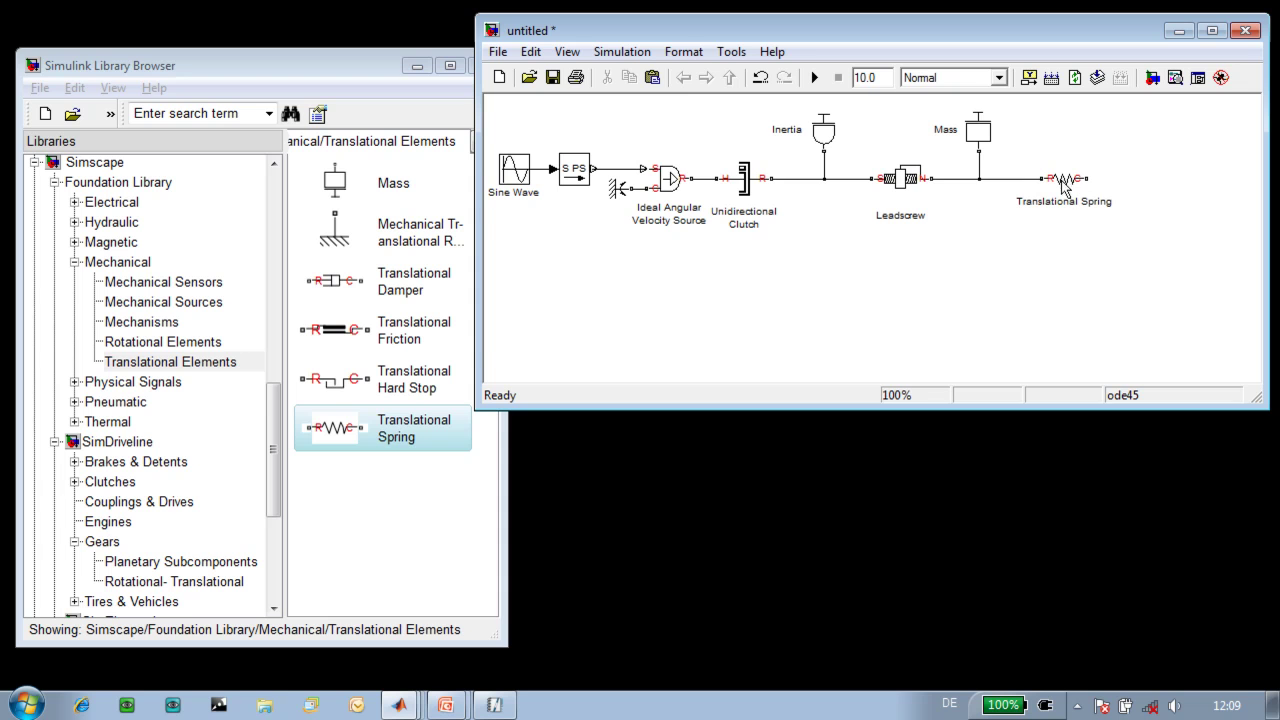
# Step: Place a rotated Mechanical Translational Reference with hidden name at the model's right end
pyautogui.click(342, 245)
pyautogui.moveTo(342, 245); pyautogui.dragTo(1168, 186)
pyautogui.hotkey('ctrl', 'r')
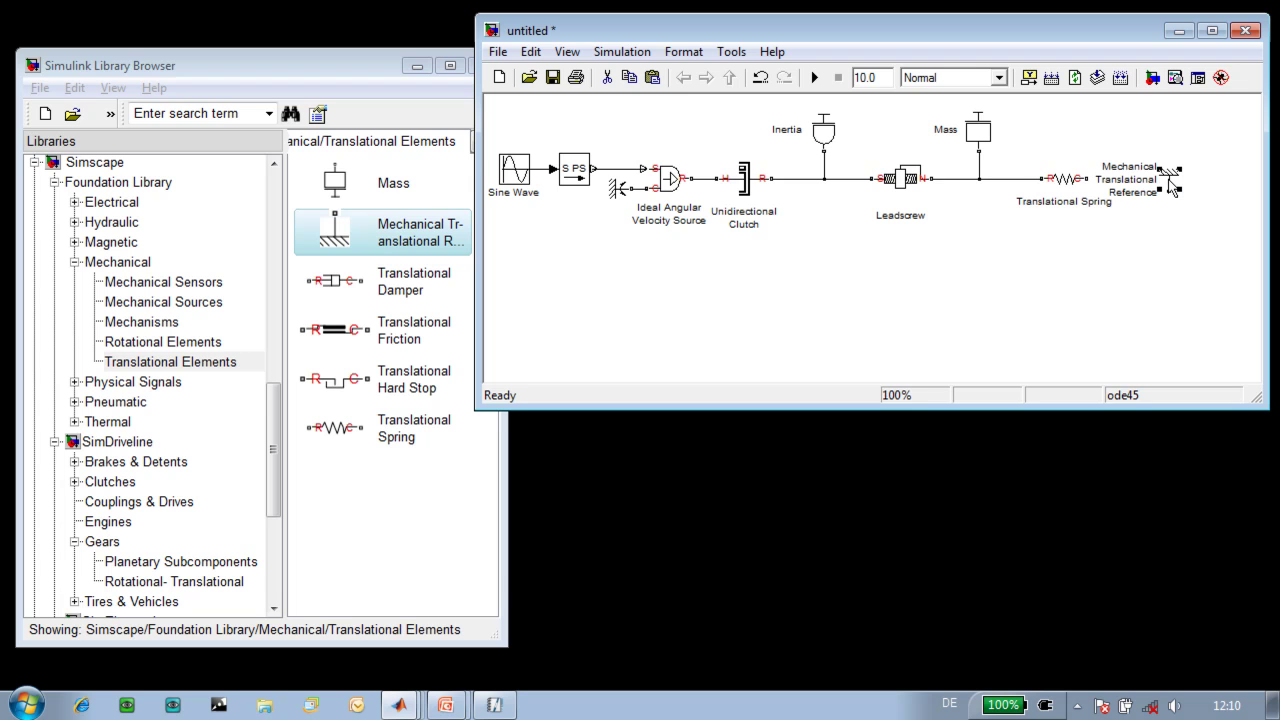
pyautogui.hotkey('ctrl', 'r')
pyautogui.hotkey('alt', 'o')
pyautogui.press('h')
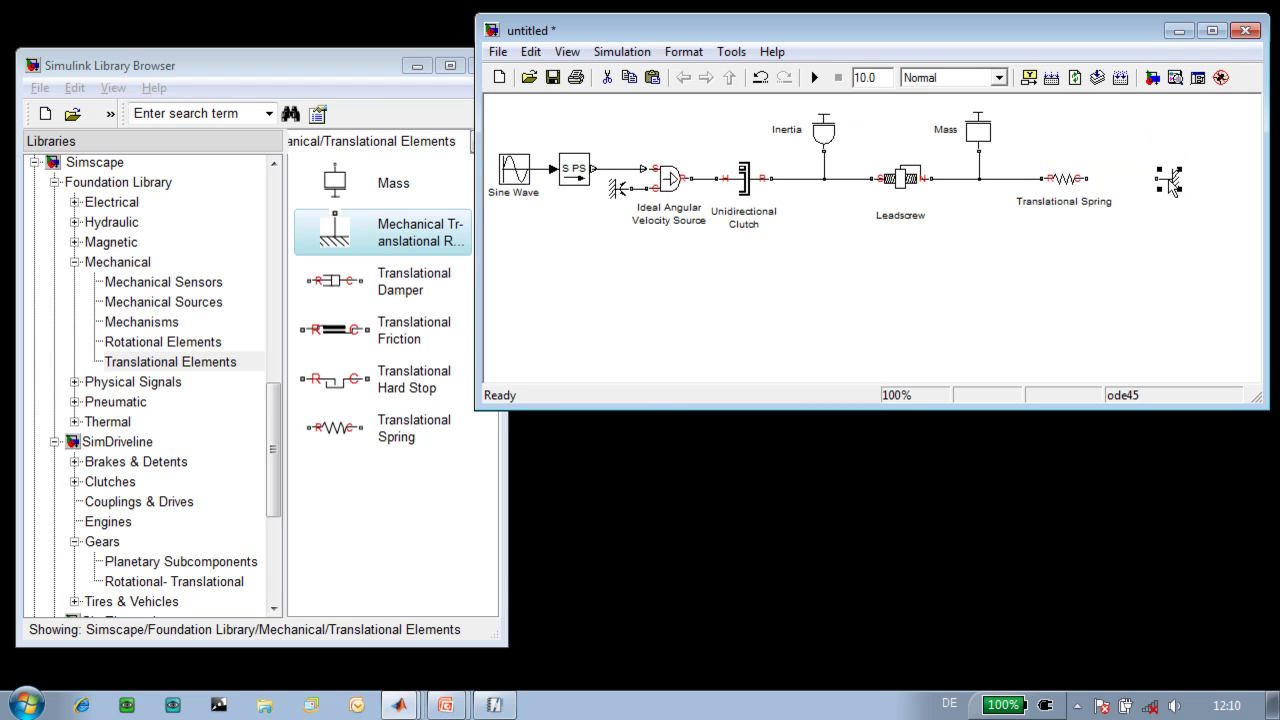
pyautogui.click(1145, 200)
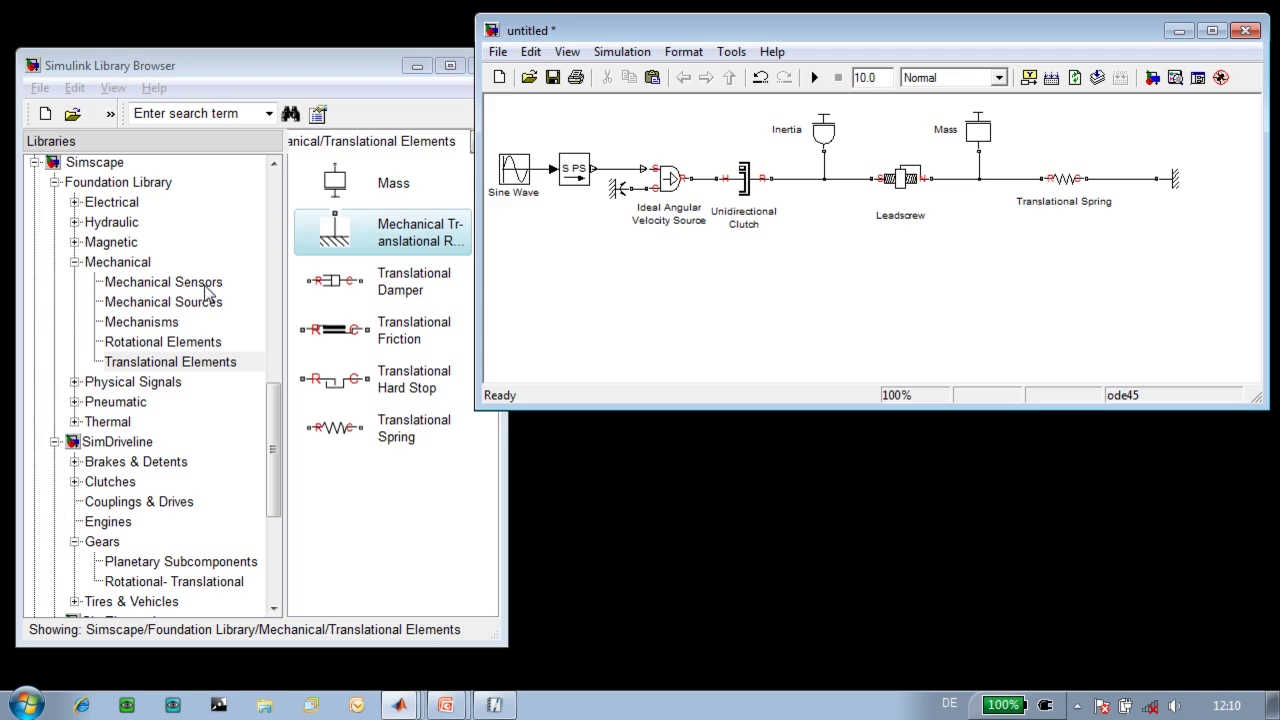
# Step: Add an Ideal Rotational Motion Sensor on the inertia shaft, its C port grounded by a copied reference
pyautogui.click(236, 272)
pyautogui.moveTo(335, 243); pyautogui.dragTo(826, 185)
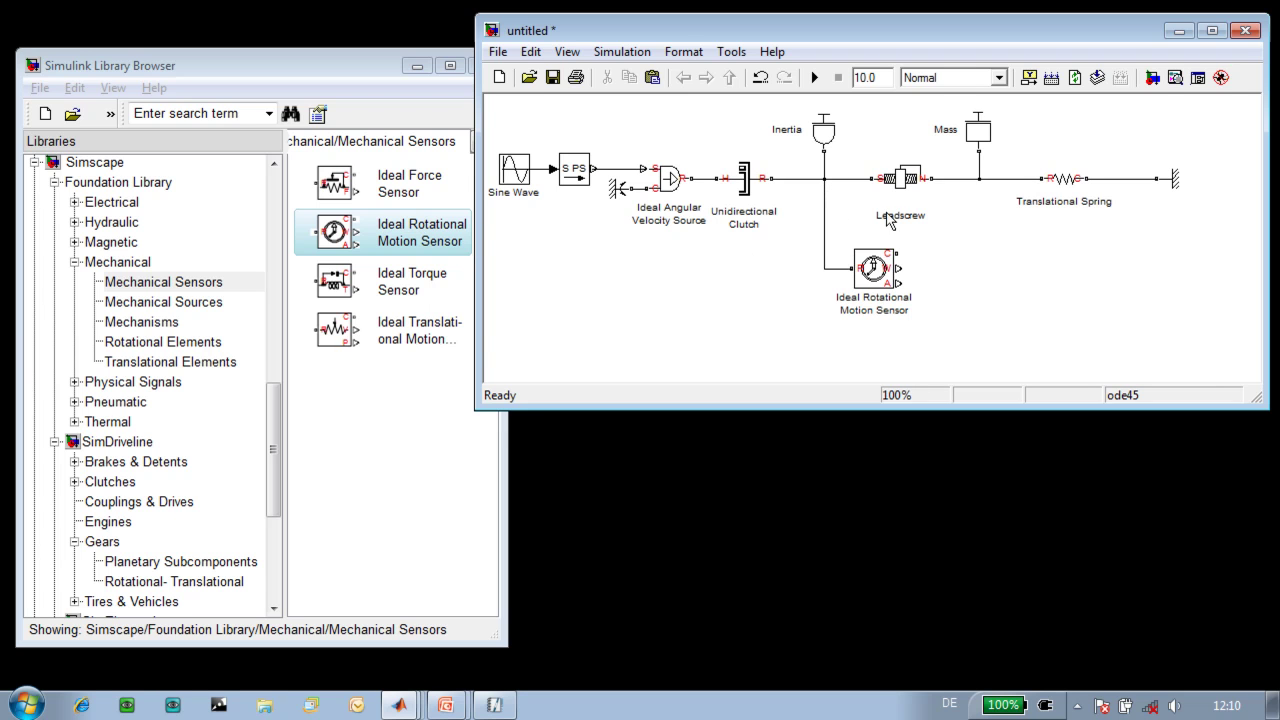
pyautogui.moveTo(617, 190); pyautogui.dragTo(958, 252)
pyautogui.hotkey('ctrl', 'r')
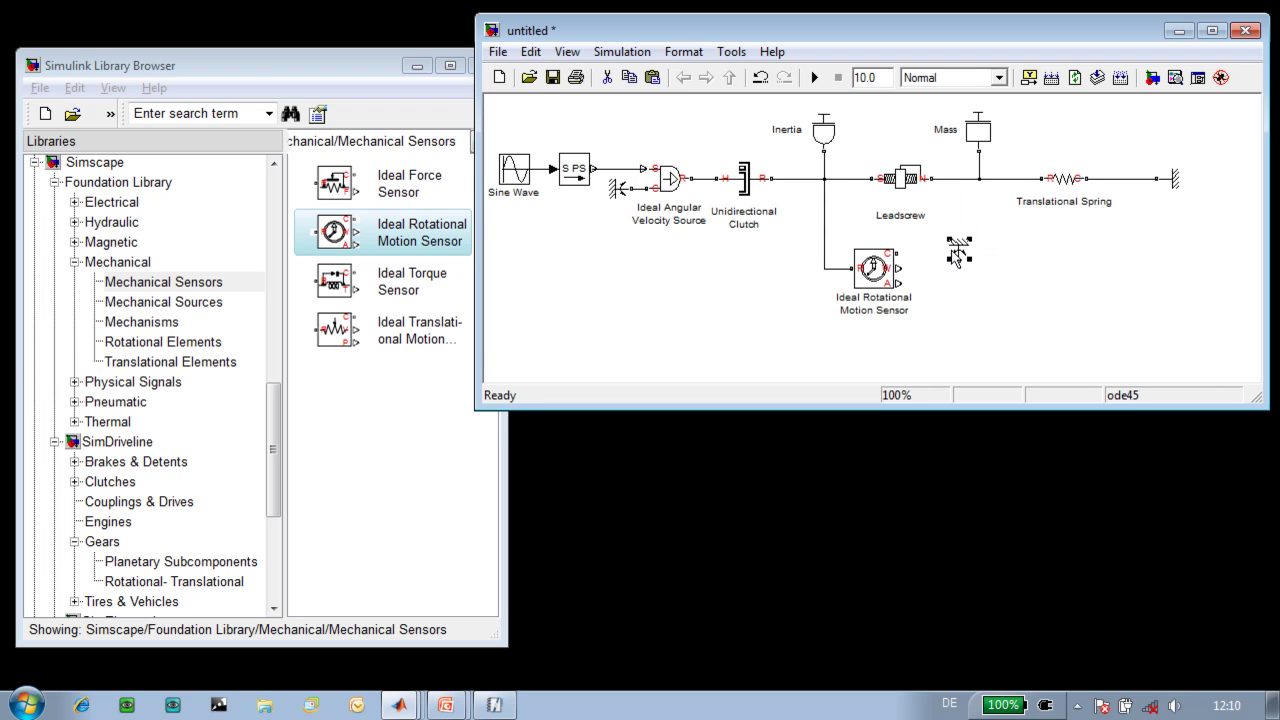
pyautogui.hotkey('ctrl', 'r')
pyautogui.hotkey('ctrl', 'r')
pyautogui.moveTo(898, 254); pyautogui.dragTo(930, 256)
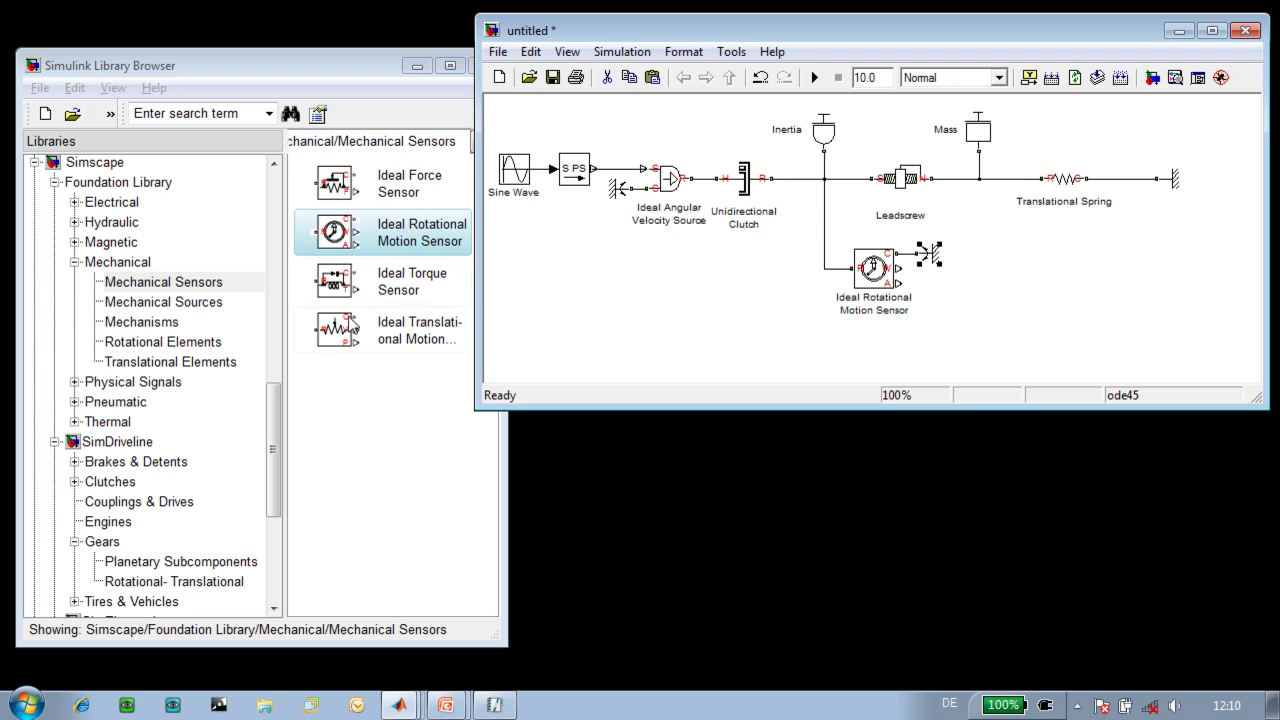
# Step: Add an Ideal Translational Motion Sensor below the spring, wired to the spring line
pyautogui.click(360, 328)
pyautogui.moveTo(360, 328); pyautogui.dragTo(980, 180)
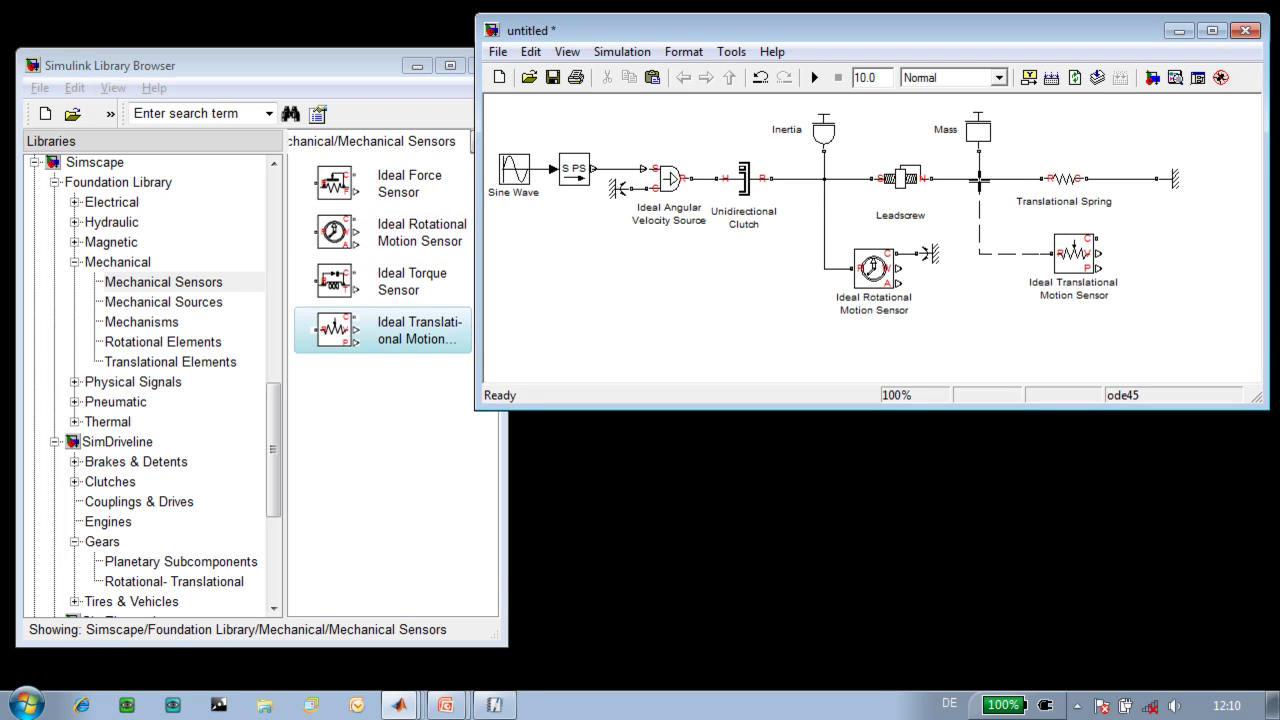
pyautogui.moveTo(1100, 237); pyautogui.dragTo(1133, 180)
# Step: Add a Scope block from Simulink Sinks at the model's right side
pyautogui.click(274, 340)
pyautogui.scroll(4, 274, 340)
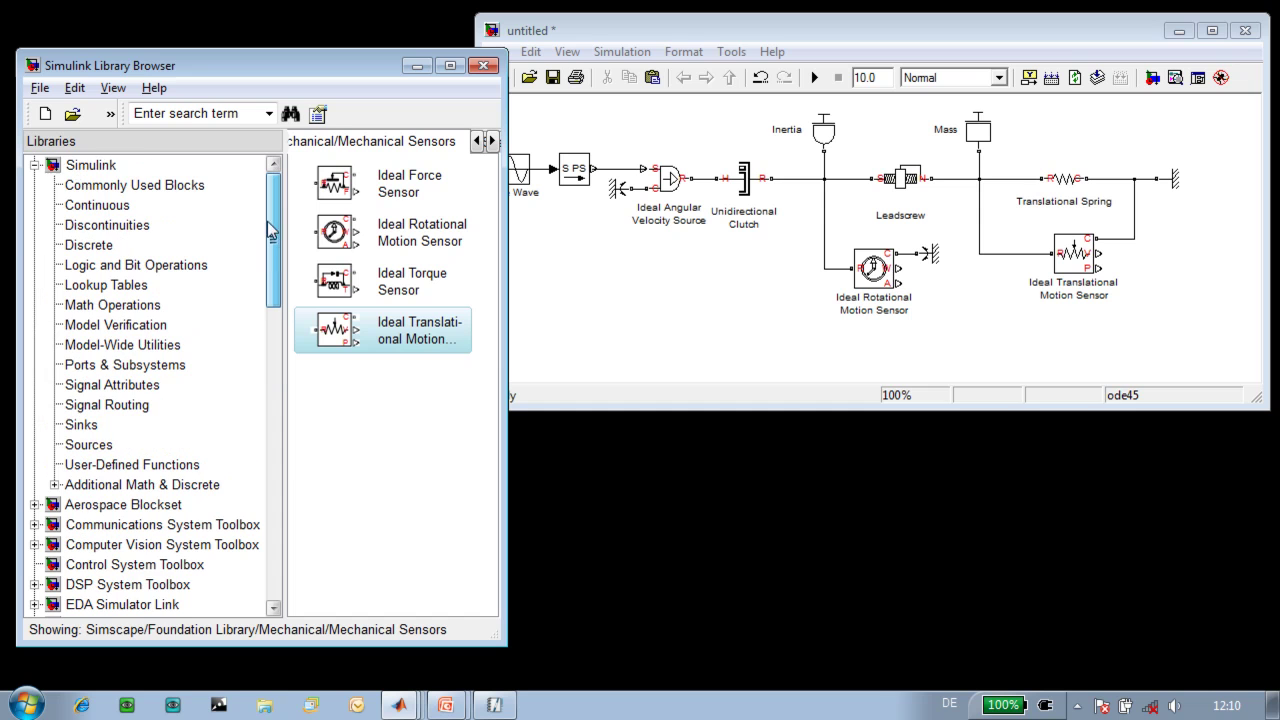
pyautogui.click(86, 426)
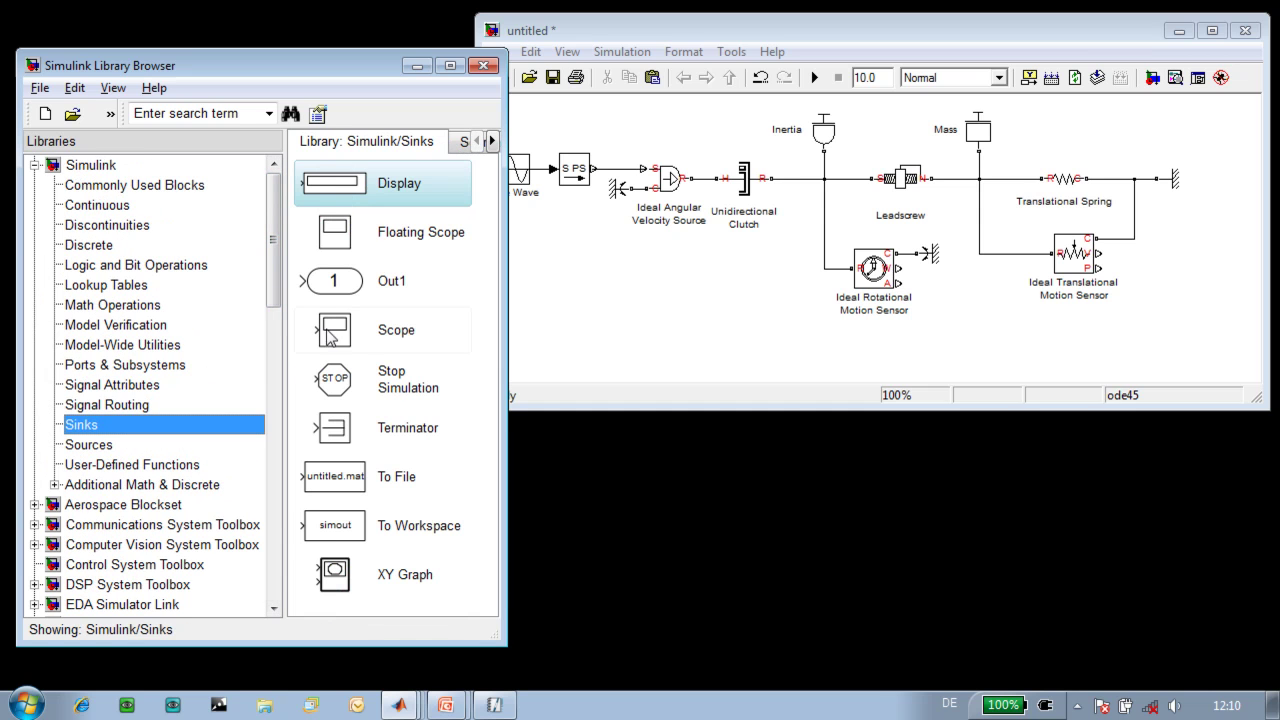
pyautogui.click(340, 336)
pyautogui.moveTo(340, 336); pyautogui.dragTo(1235, 272)
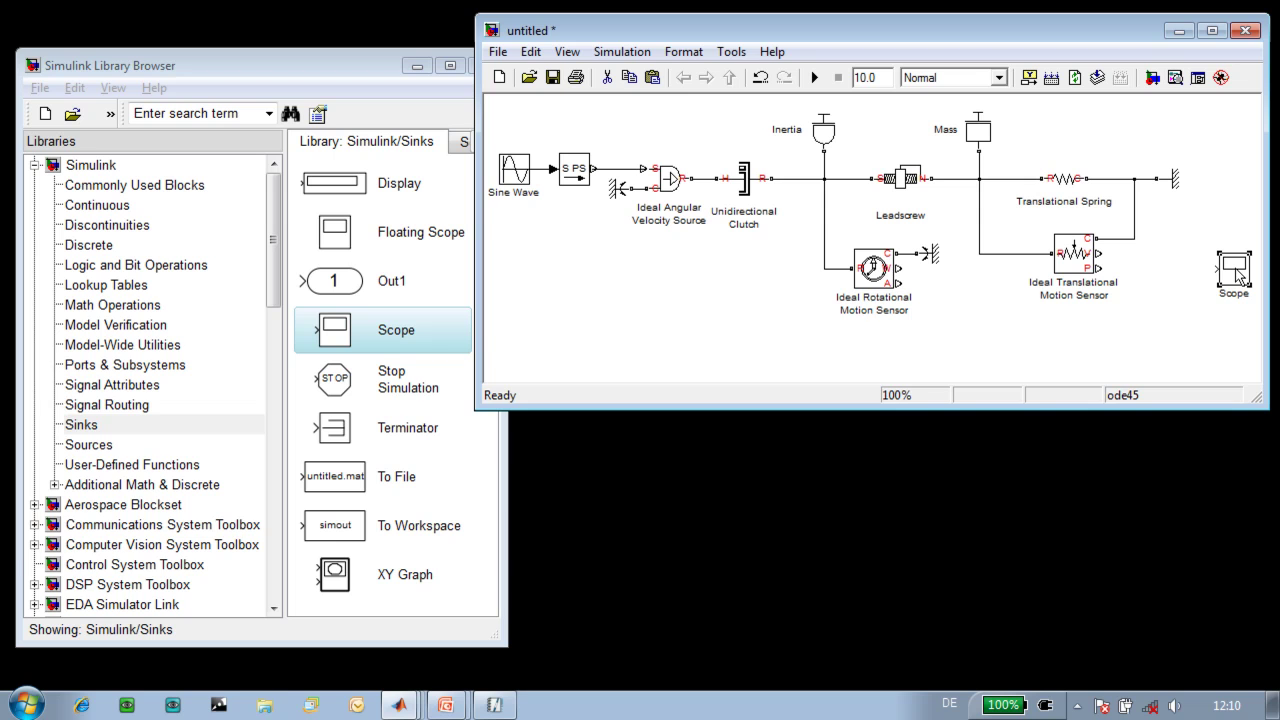
pyautogui.click(277, 337)
# Step: Connect a PS-Simulink Converter to the Scope and wire PS-Simulink Converter1 to the rotational sensor
pyautogui.scroll(-5, 277, 337)
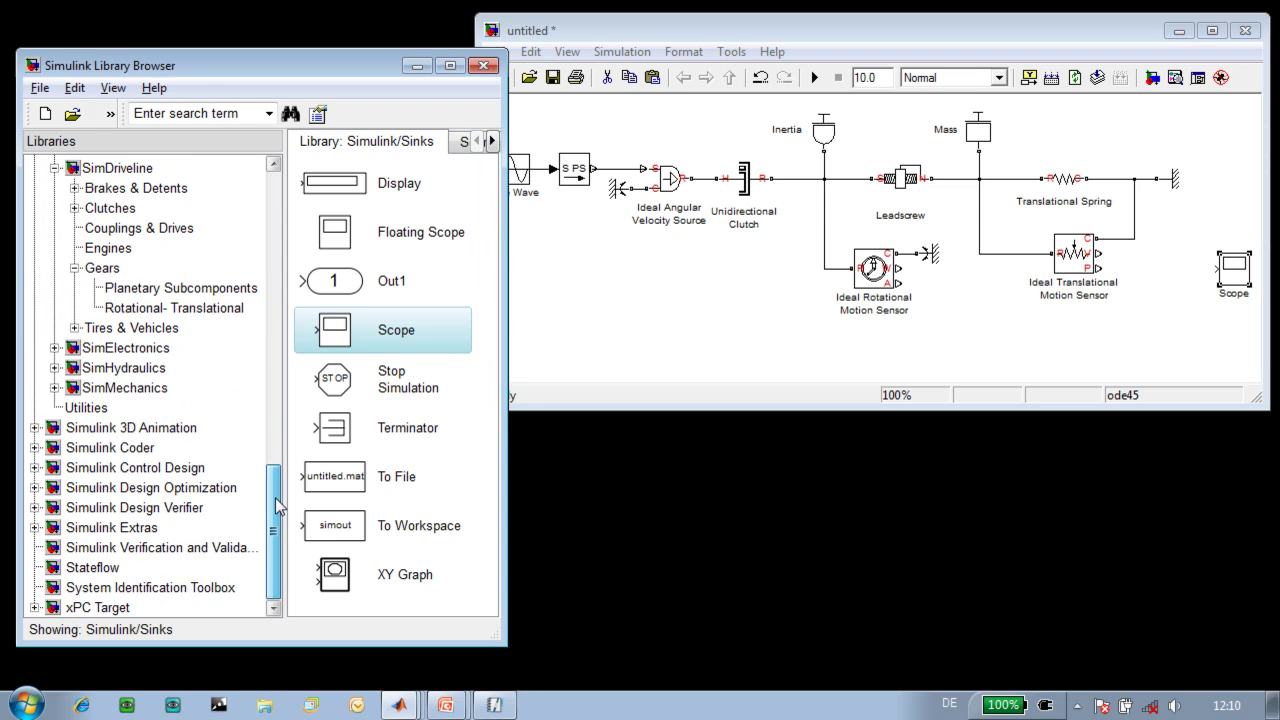
pyautogui.click(102, 412)
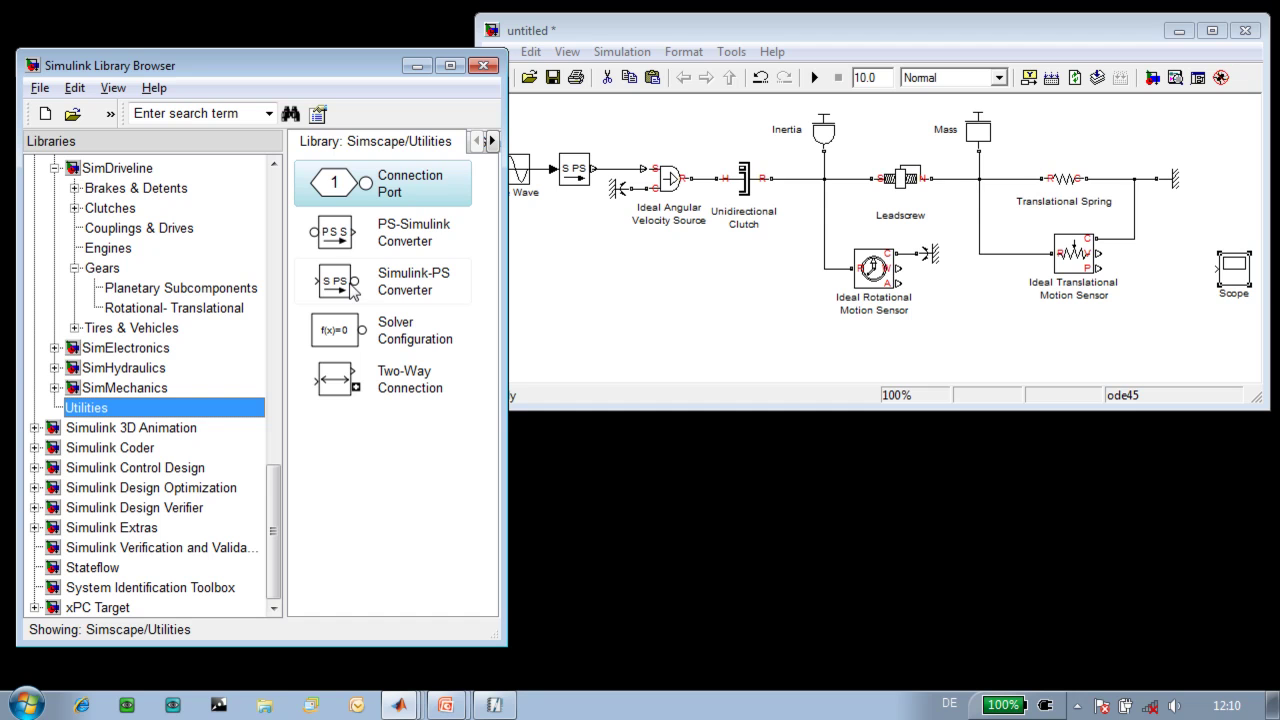
pyautogui.moveTo(340, 248); pyautogui.dragTo(1100, 268)
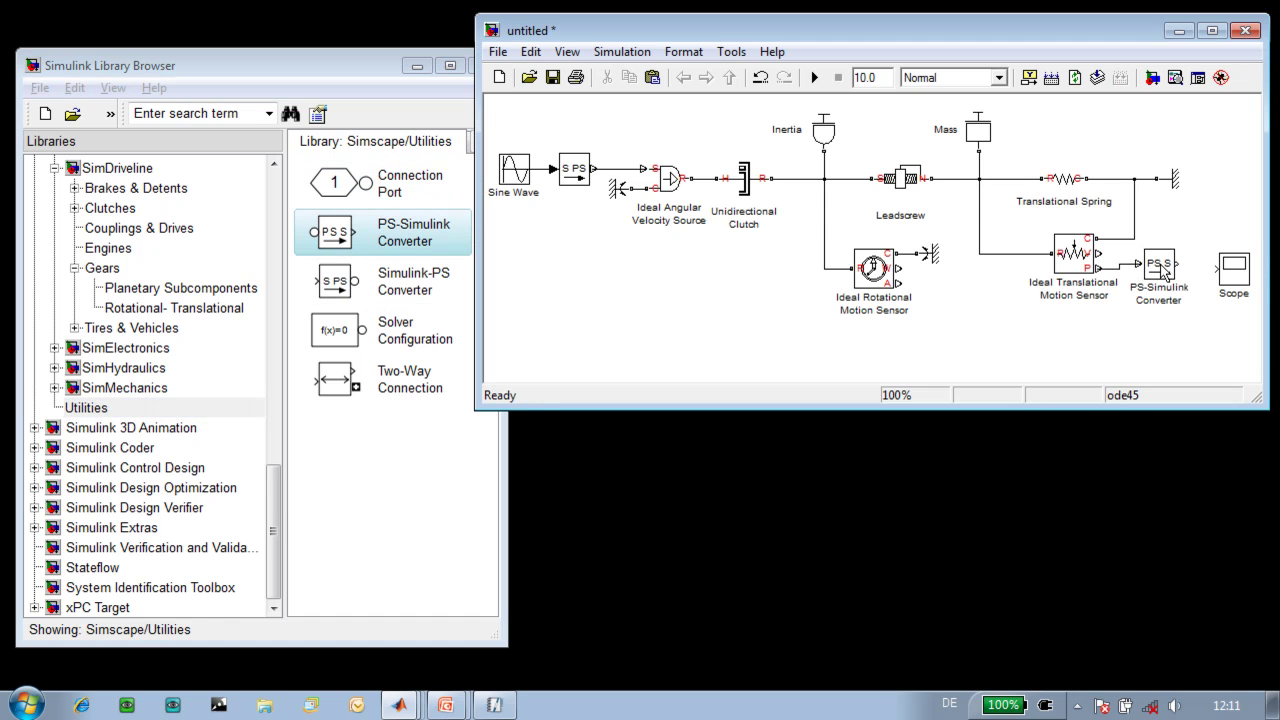
pyautogui.moveTo(1182, 264); pyautogui.dragTo(1034, 330)
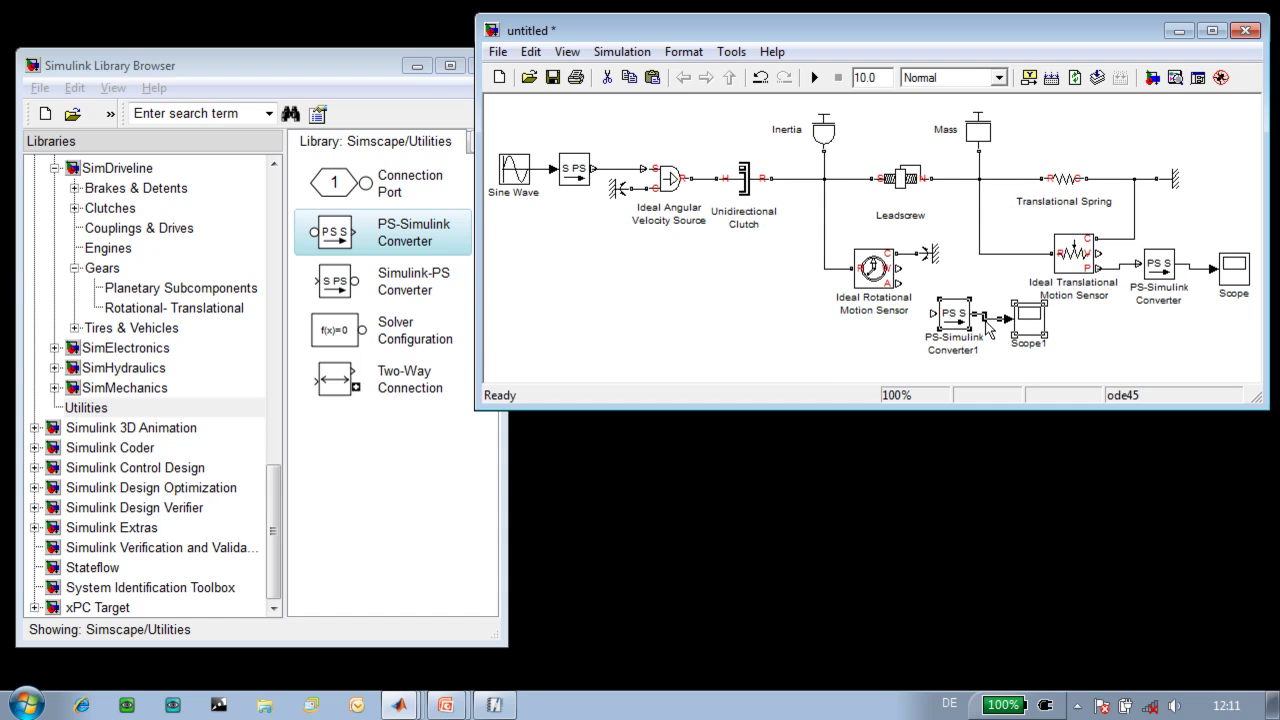
pyautogui.moveTo(934, 313)
pyautogui.mouseDown()
pyautogui.moveTo(913, 313)
pyautogui.moveTo(900, 269)
pyautogui.mouseUp()
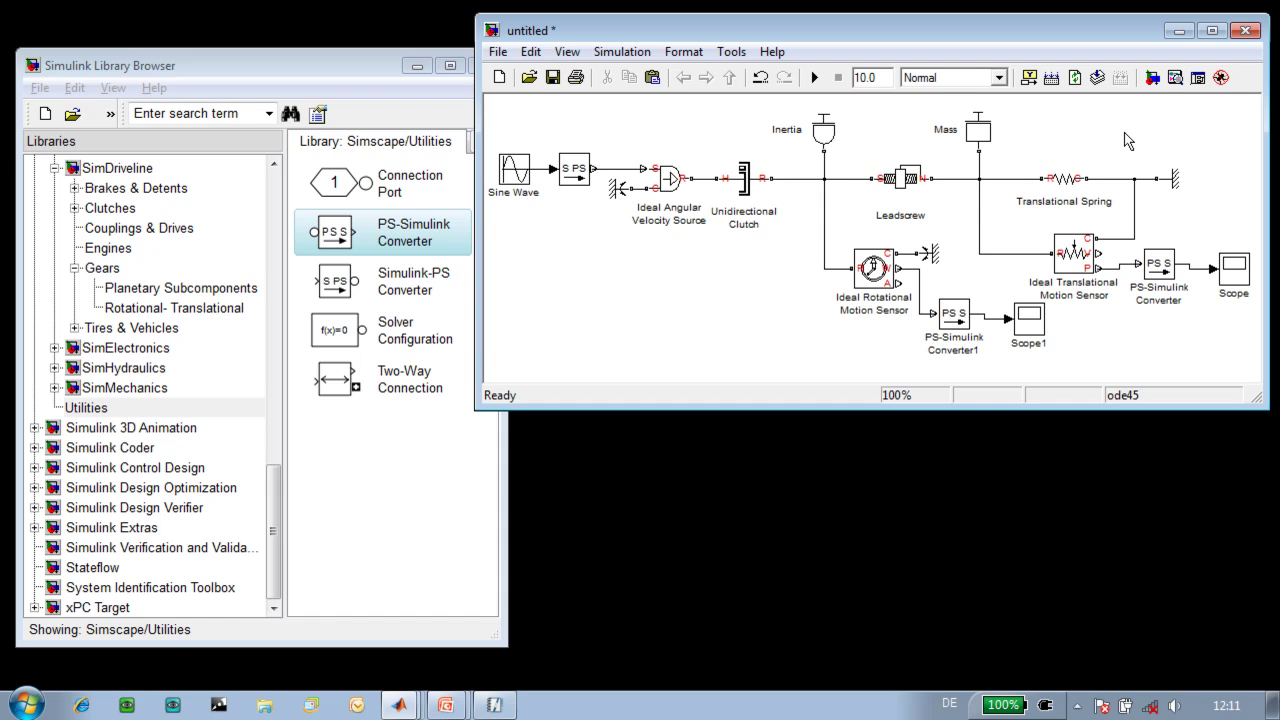
# Step: Wire in a Solver Configuration block and choose ode15s (stiff/NDF) in Configuration Parameters
pyautogui.rightClick(343, 335)
pyautogui.moveTo(335, 328)
pyautogui.mouseDown()
pyautogui.moveTo(607, 262)
pyautogui.moveTo(774, 261)
pyautogui.moveTo(806, 249)
pyautogui.moveTo(802, 232)
pyautogui.moveTo(824, 234)
pyautogui.mouseUp()
pyautogui.rightClick(658, 260)
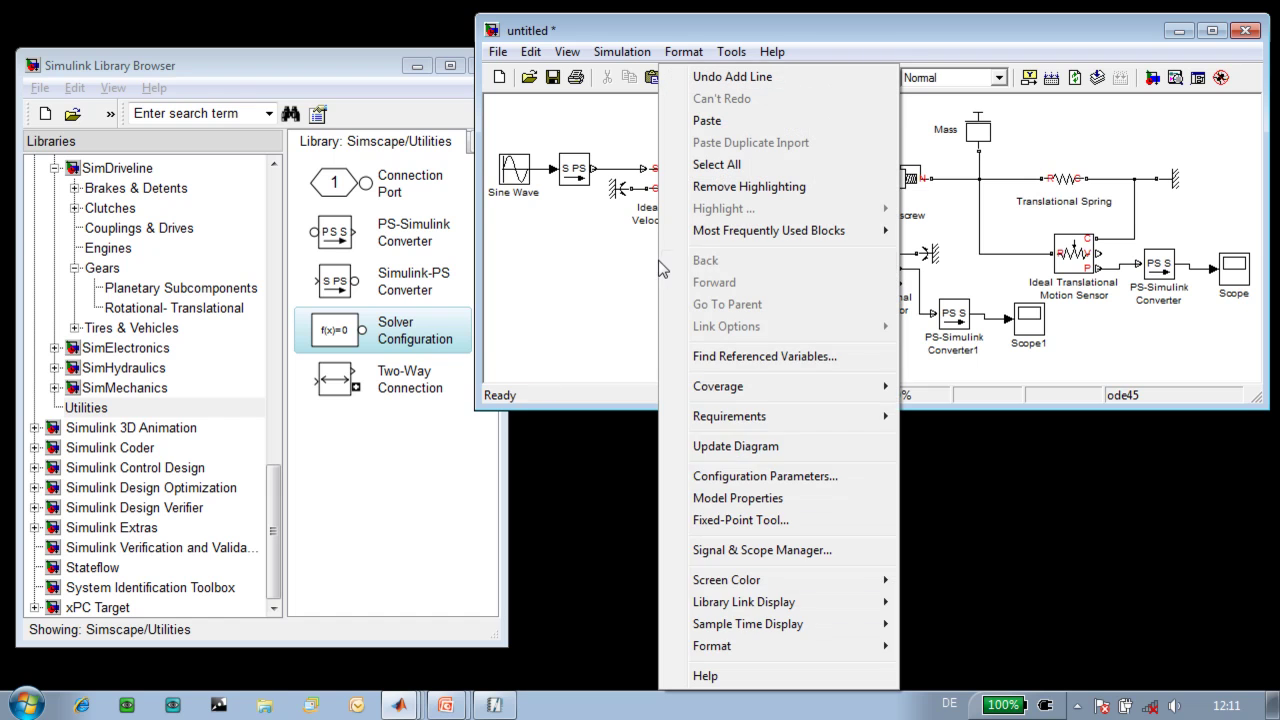
pyautogui.click(748, 476)
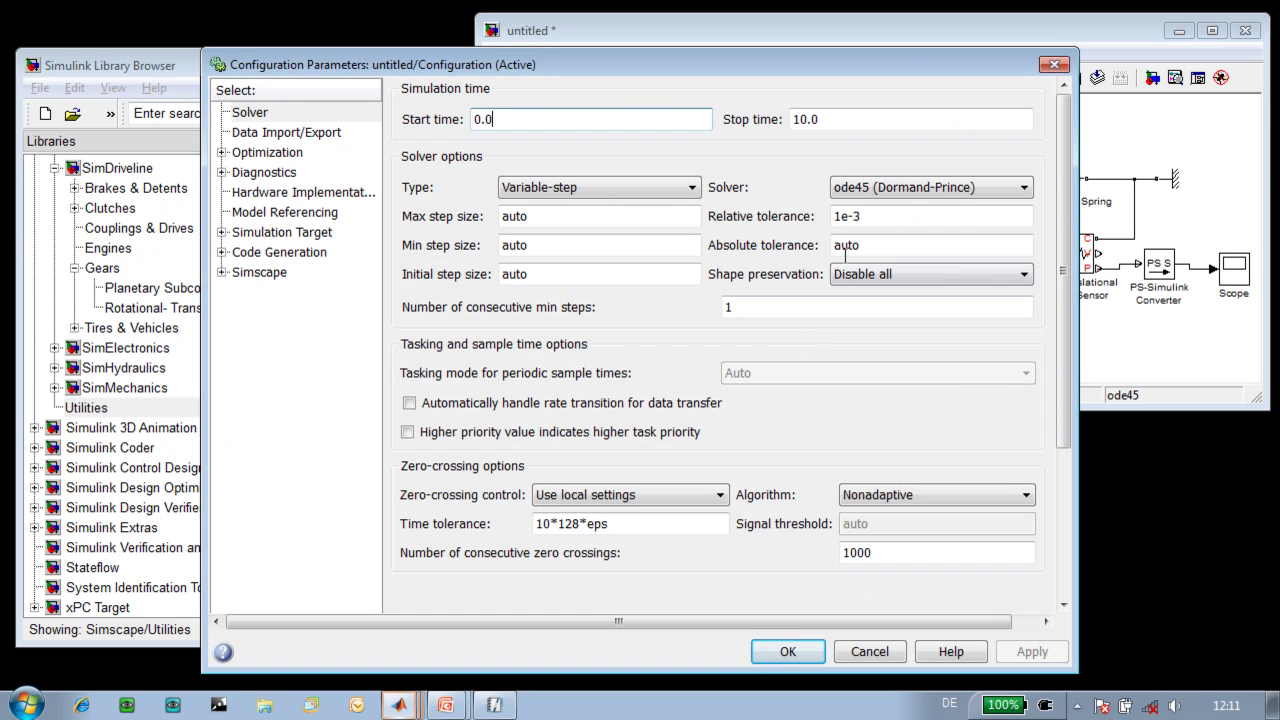
pyautogui.click(858, 189)
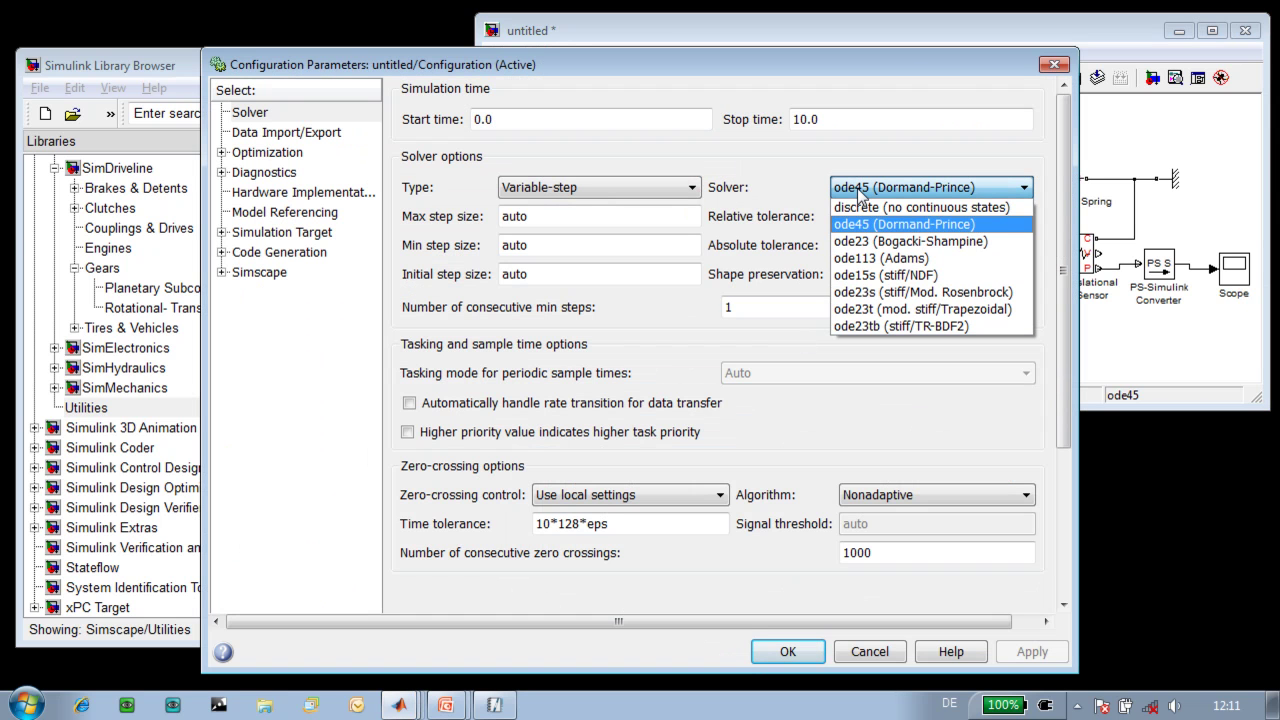
pyautogui.click(870, 276)
pyautogui.click(792, 651)
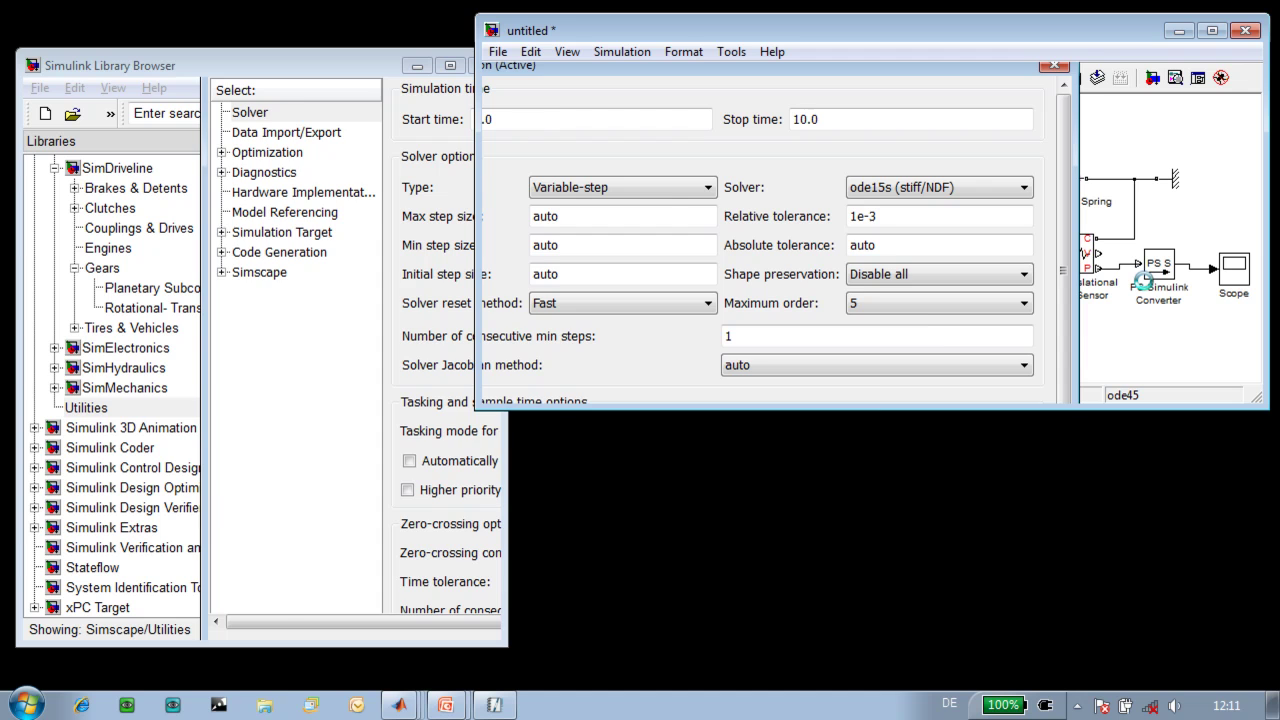
# Step: Set the stop time to 50 and open the Scope1 and Scope windows side by side
pyautogui.click(860, 78)
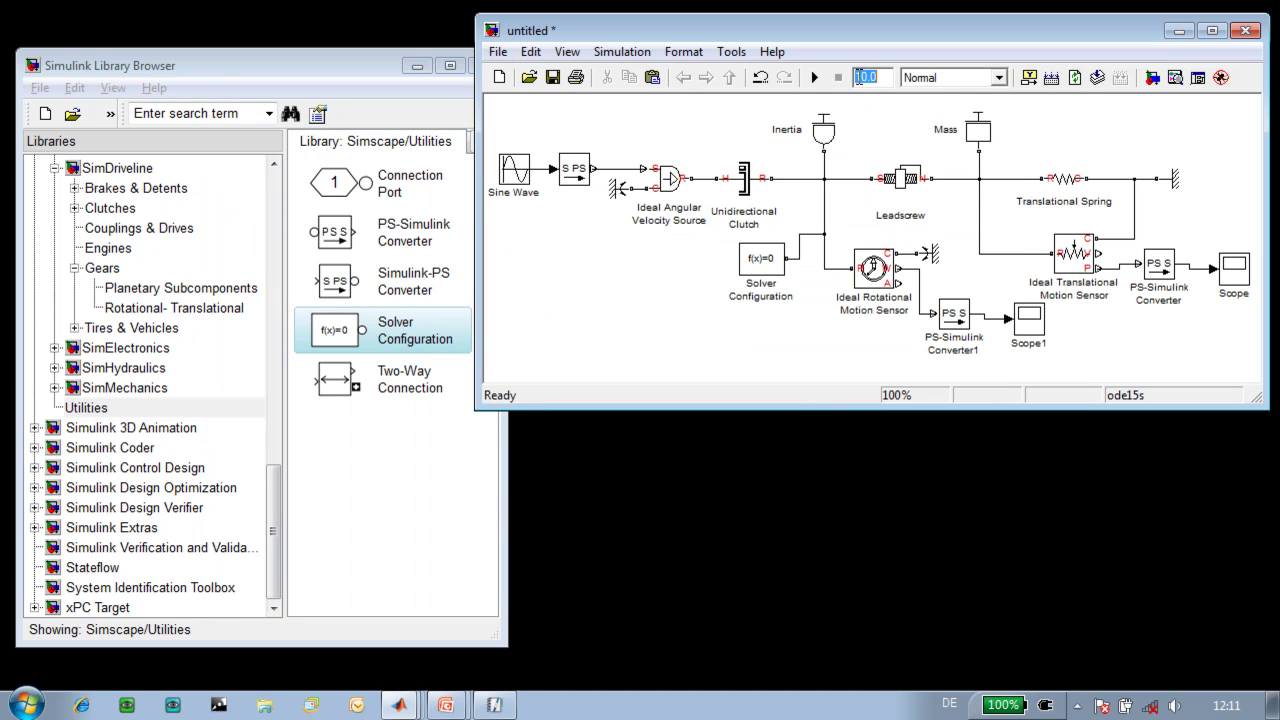
pyautogui.write('50')
pyautogui.doubleClick(1028, 325)
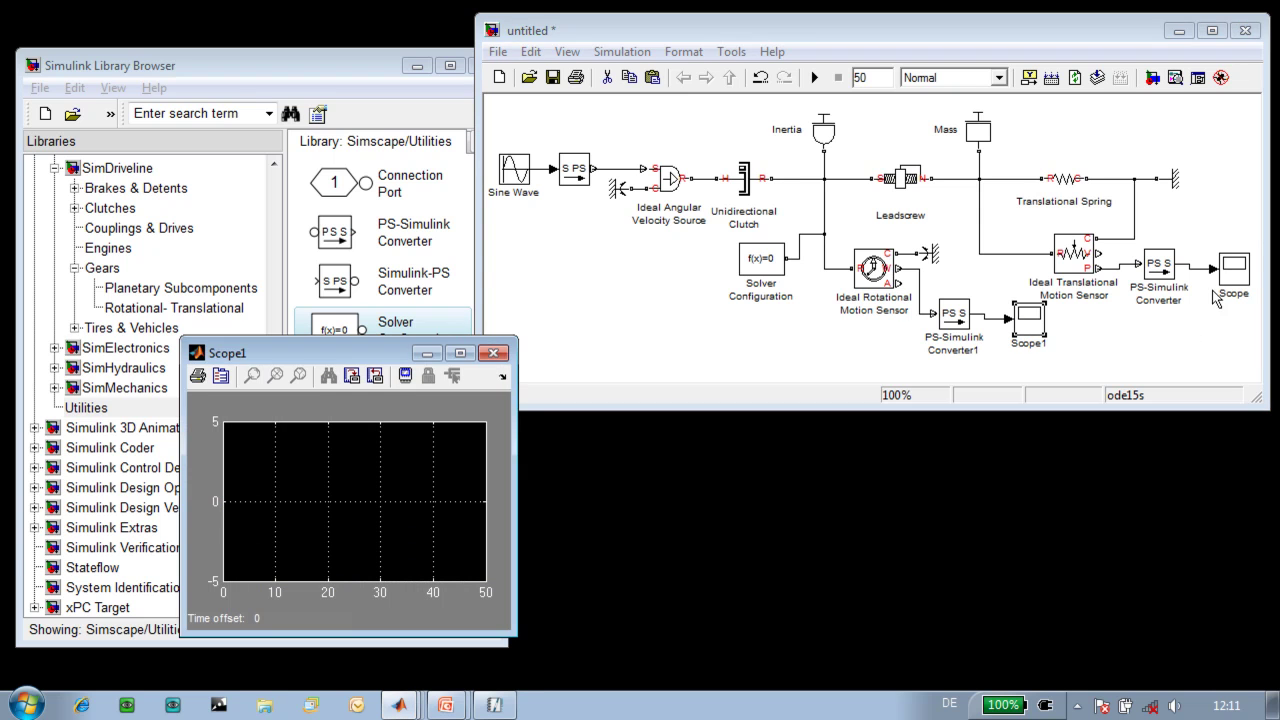
pyautogui.doubleClick(1232, 268)
pyautogui.moveTo(322, 360); pyautogui.dragTo(718, 364)
# Step: Run the simulation and autoscale both the Scope1 and Scope plots
pyautogui.click(815, 77)
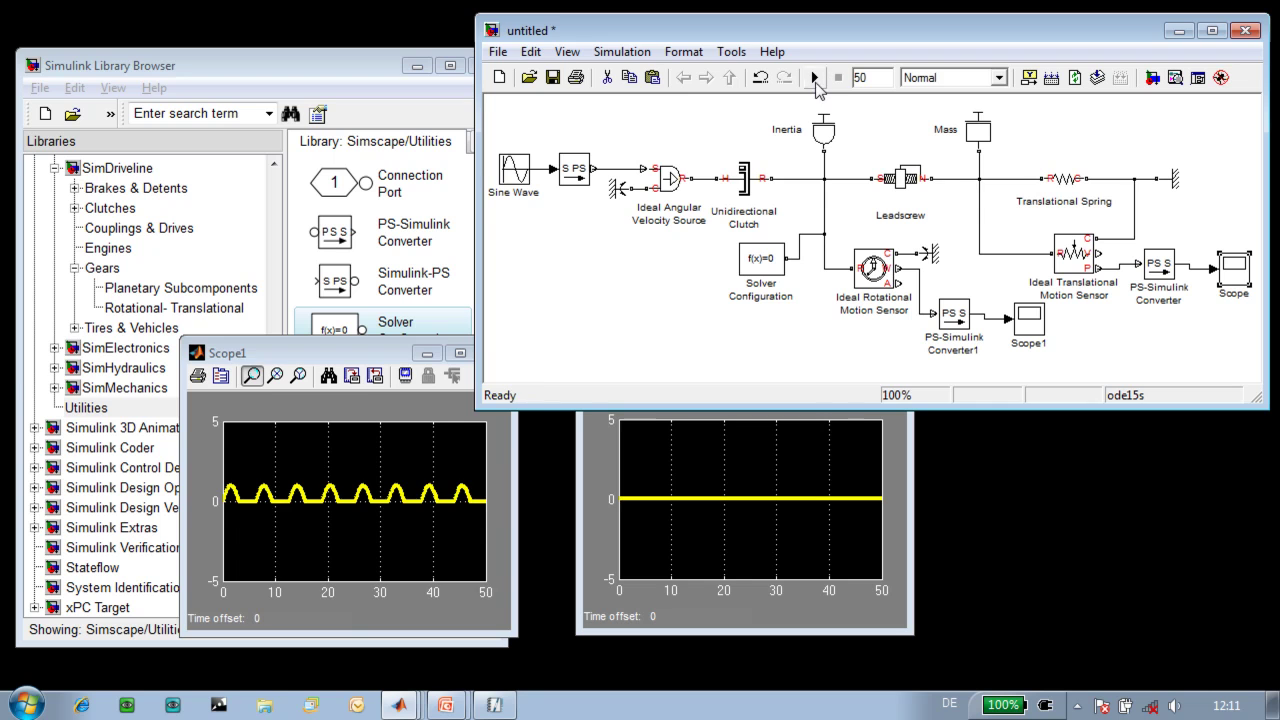
pyautogui.click(356, 353)
pyautogui.click(327, 376)
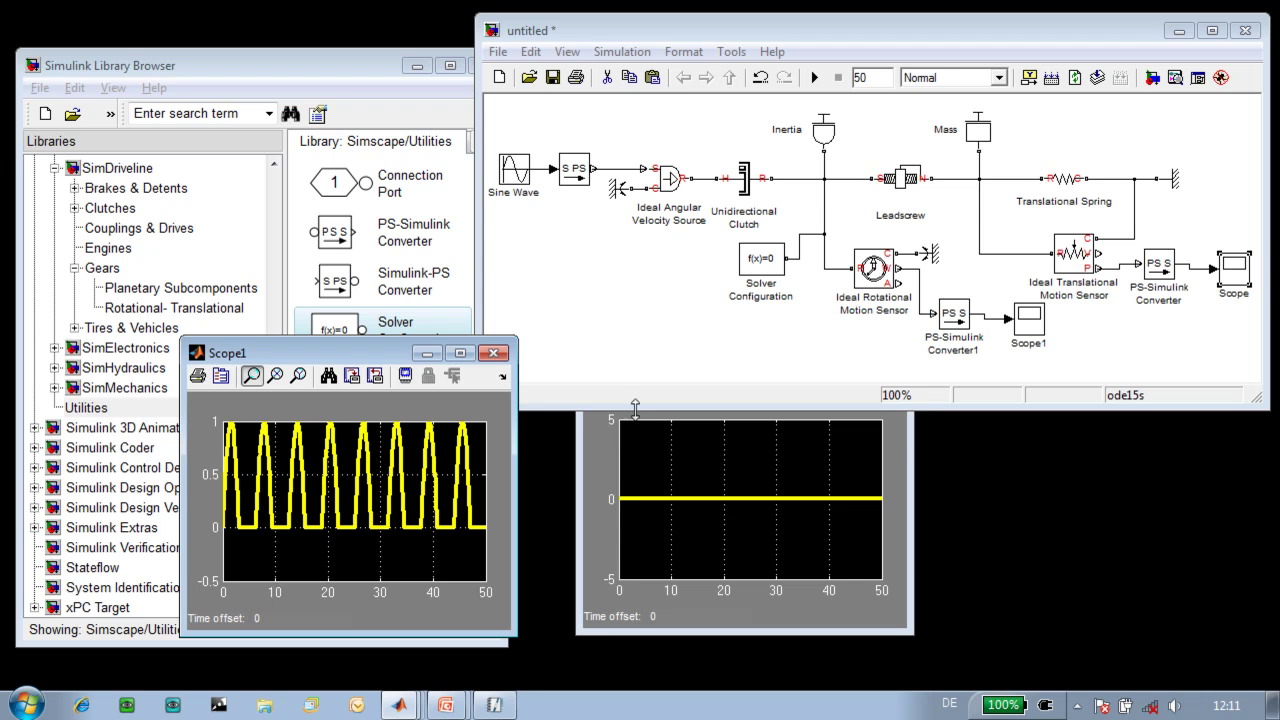
pyautogui.click(600, 445)
pyautogui.click(724, 374)
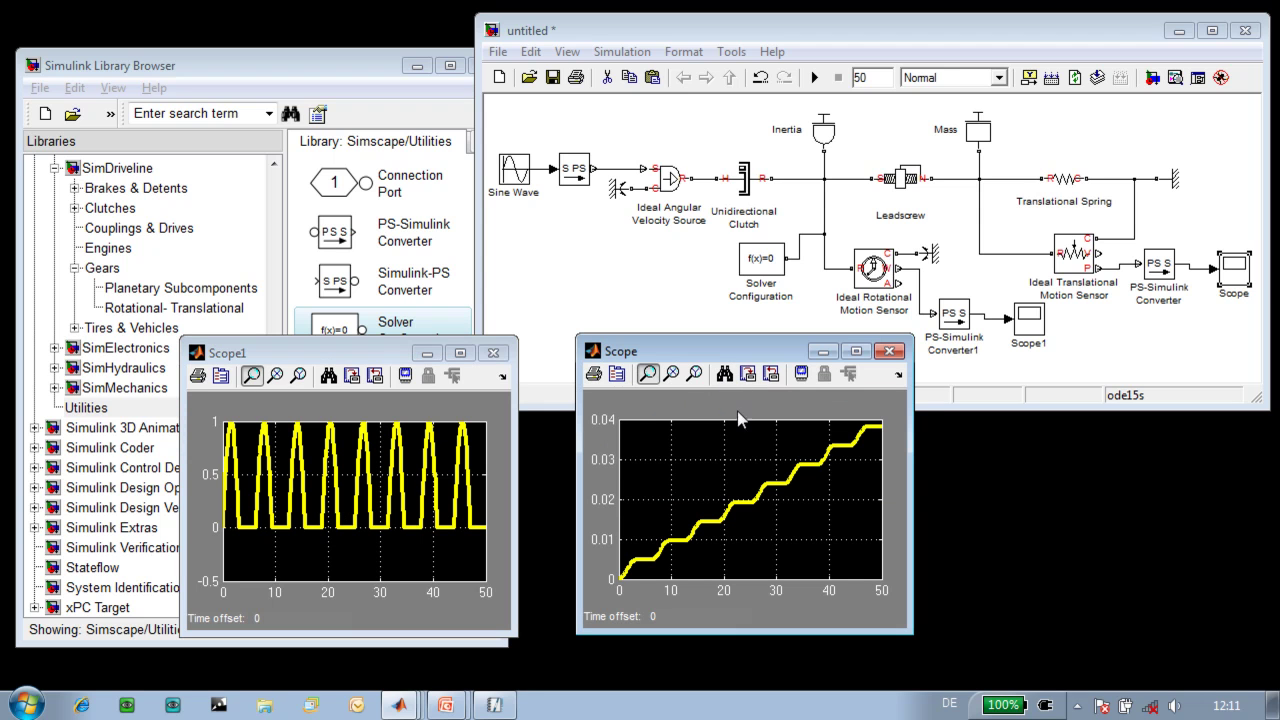